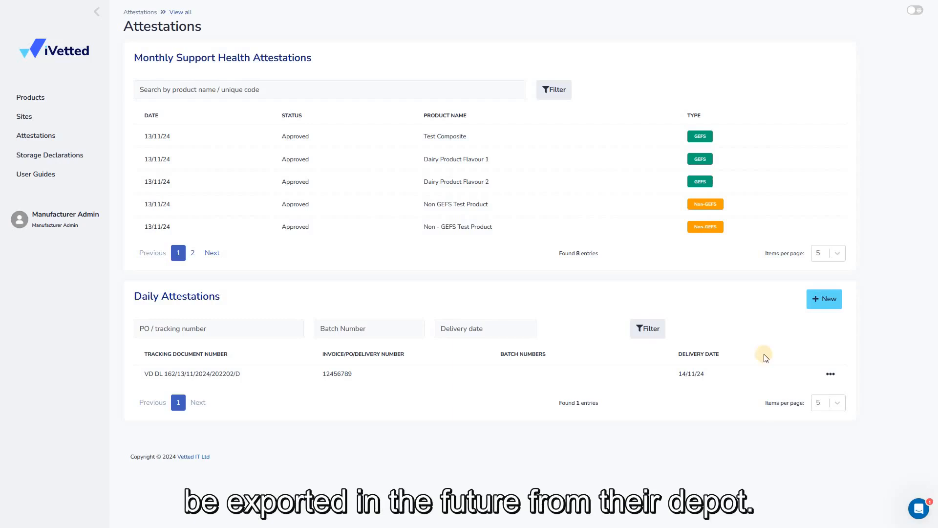
Step: Start a new daily attestation with delivery date 15 November 2024 and enter the invoice / PO / delivery number
click(813, 301)
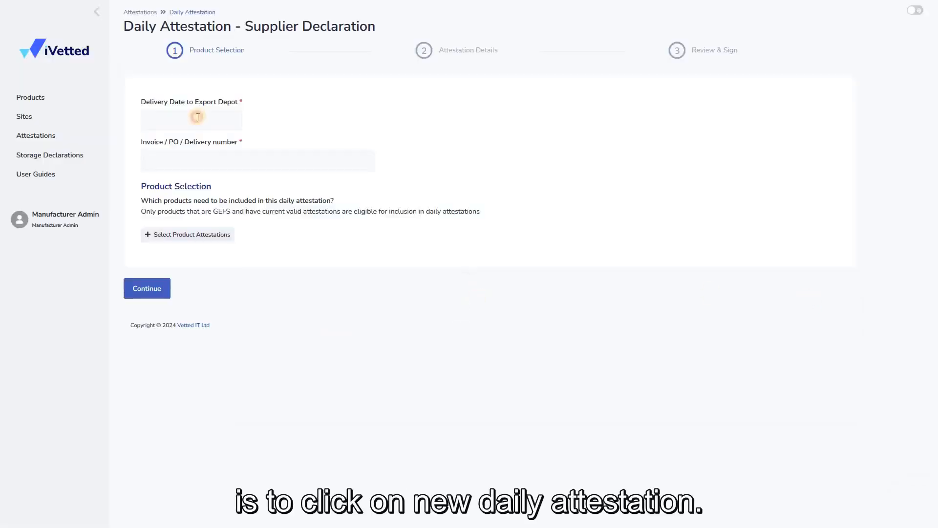
click(192, 120)
click(223, 201)
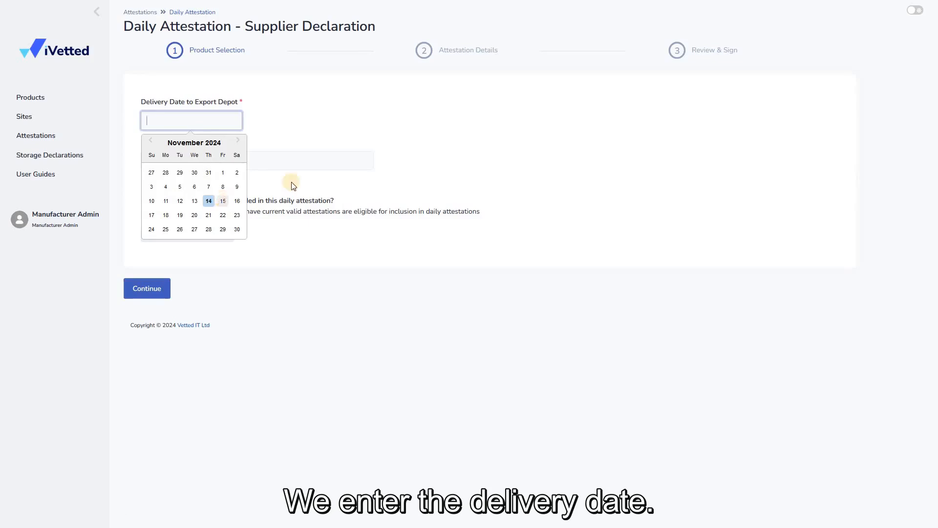
click(274, 156)
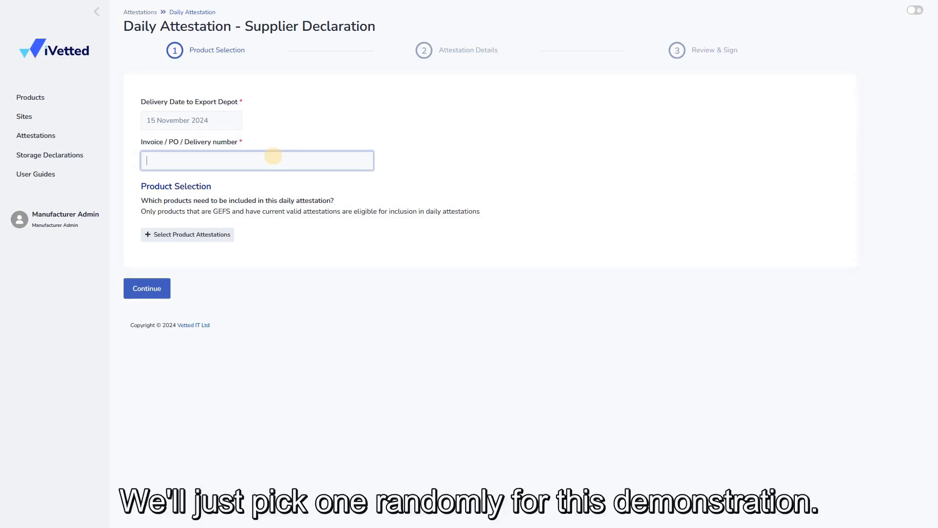
text(1234578)
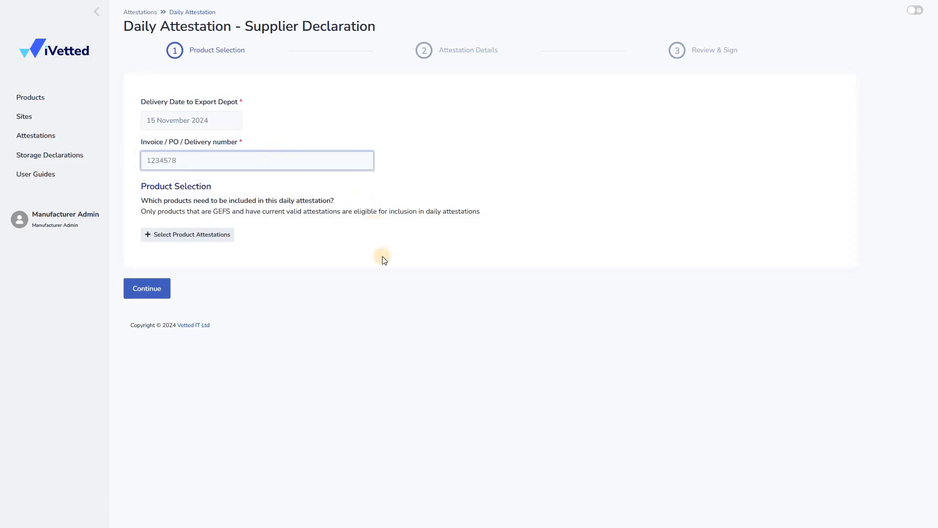
click(379, 255)
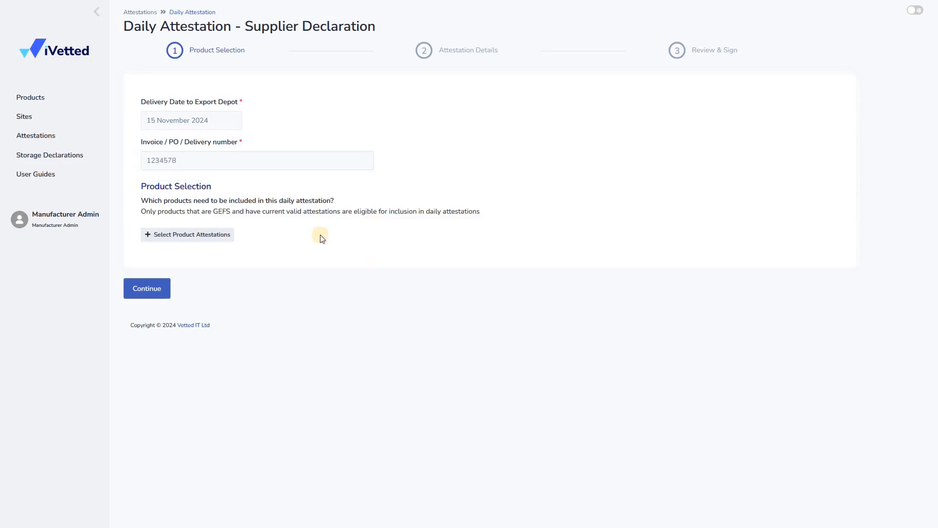
Step: Add Test Composite to the product attestation selection and filter the available products by "flavour"
click(229, 237)
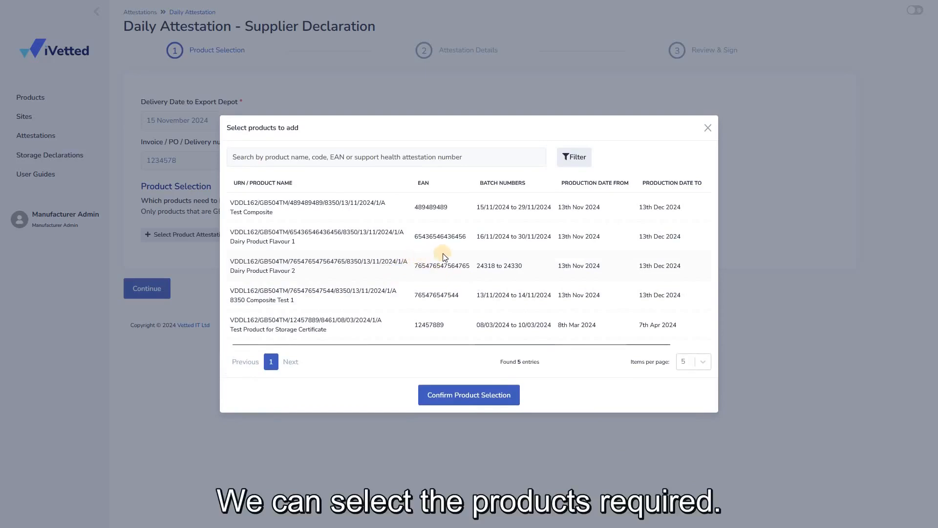
scroll(636, 220, right, 2)
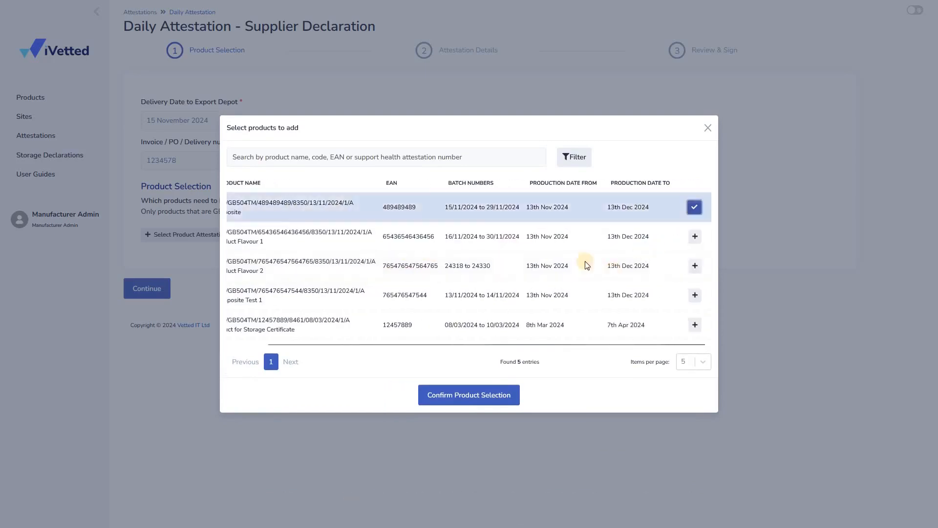
click(373, 158)
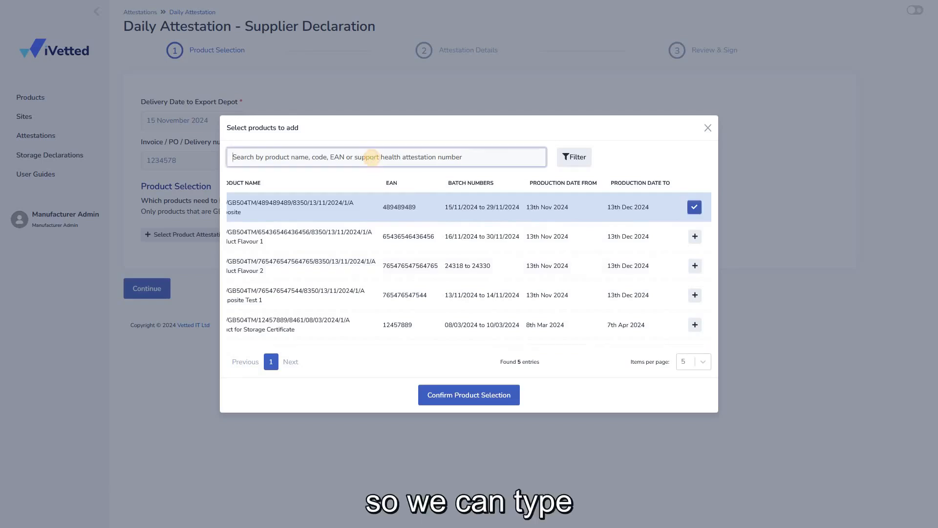
text(fla)
key(Down)
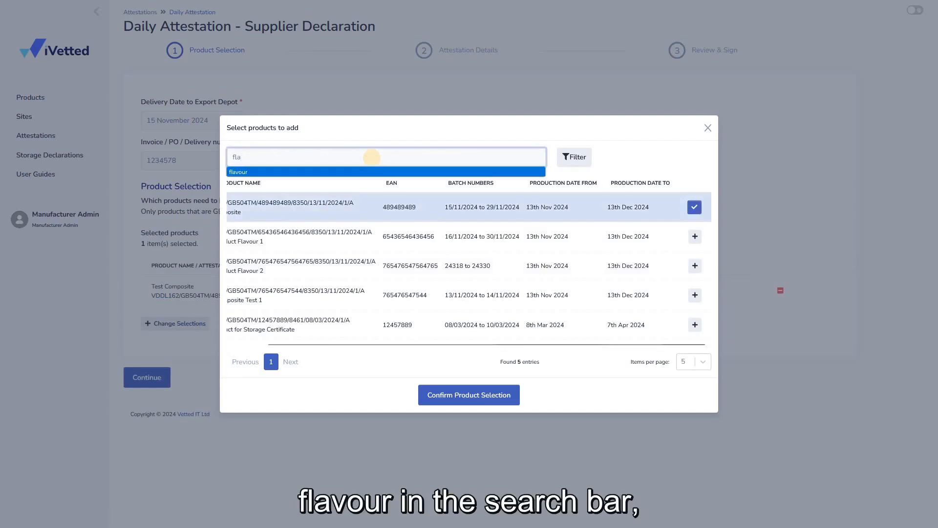
key(Return)
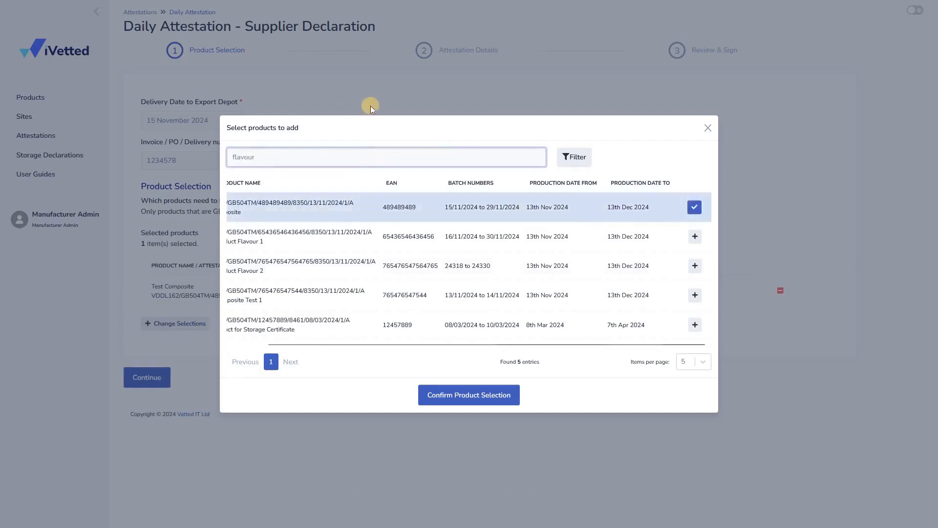
click(574, 162)
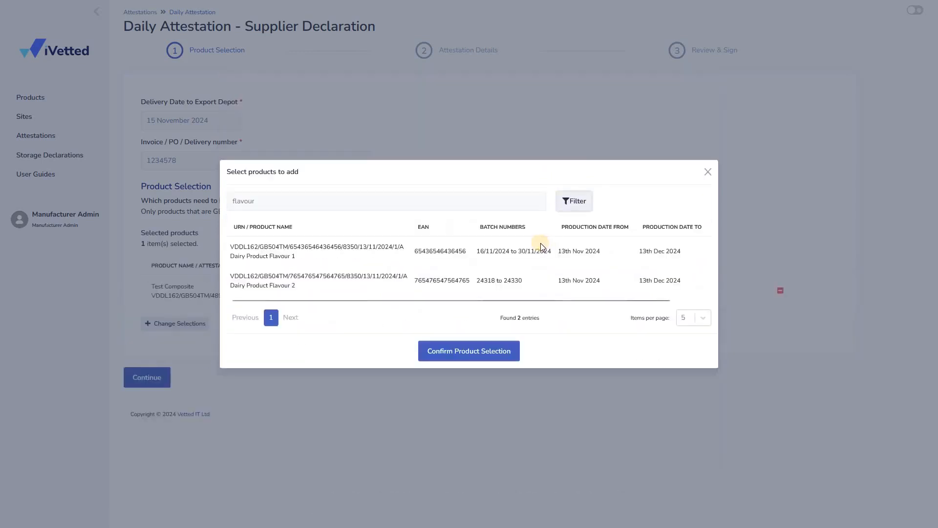
Step: Add Dairy Product Flavour 1 and Dairy Product Flavour 2 and confirm the product selection
scroll(691, 249, right, 1)
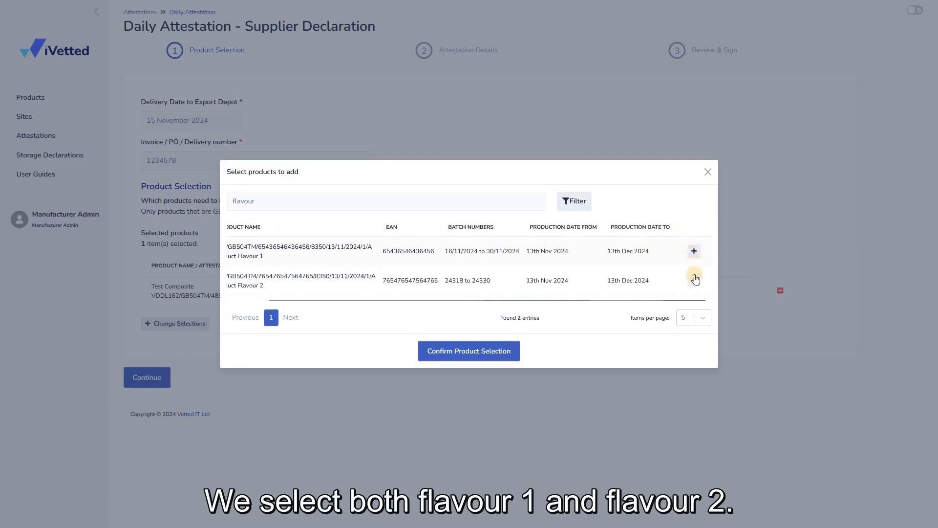
click(695, 251)
click(695, 280)
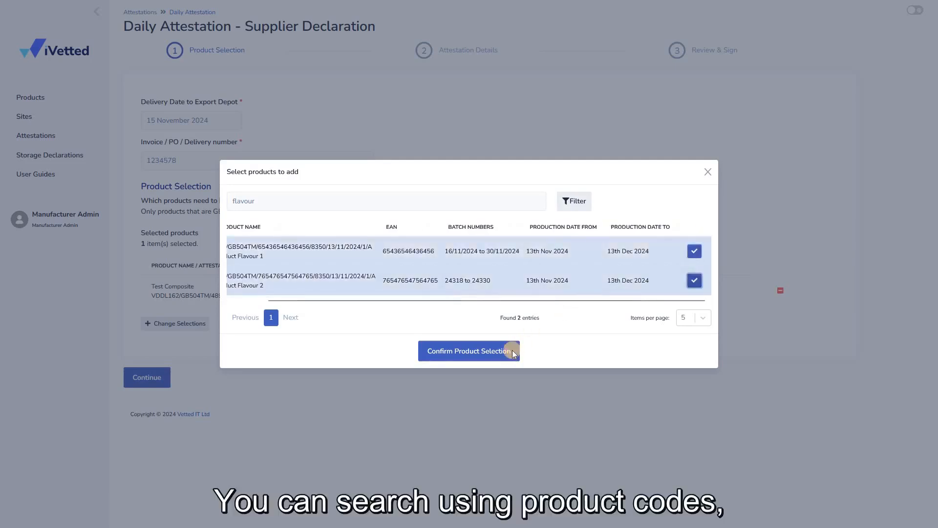
click(513, 350)
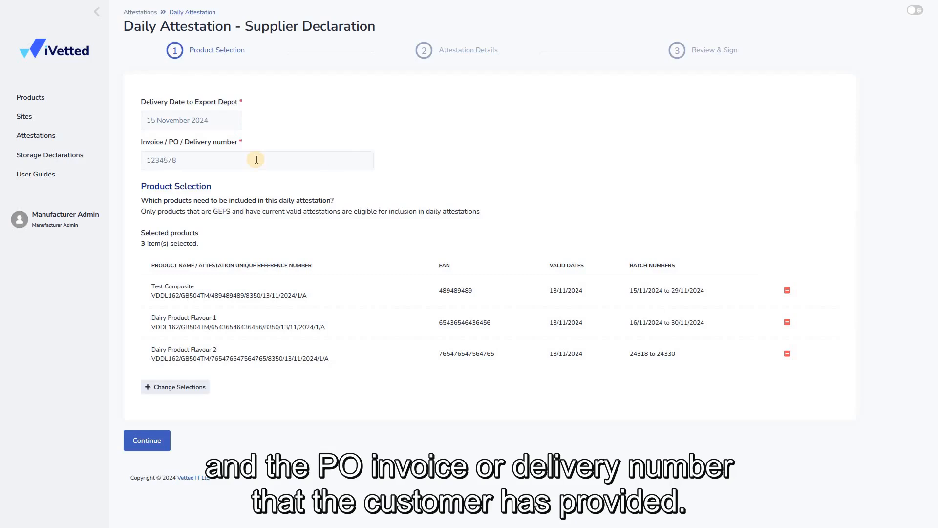
Step: Continue to the attestation details and choose batch numbers 20/11/2024 and 23/11/2024 for Product 1, Test Composite
click(157, 440)
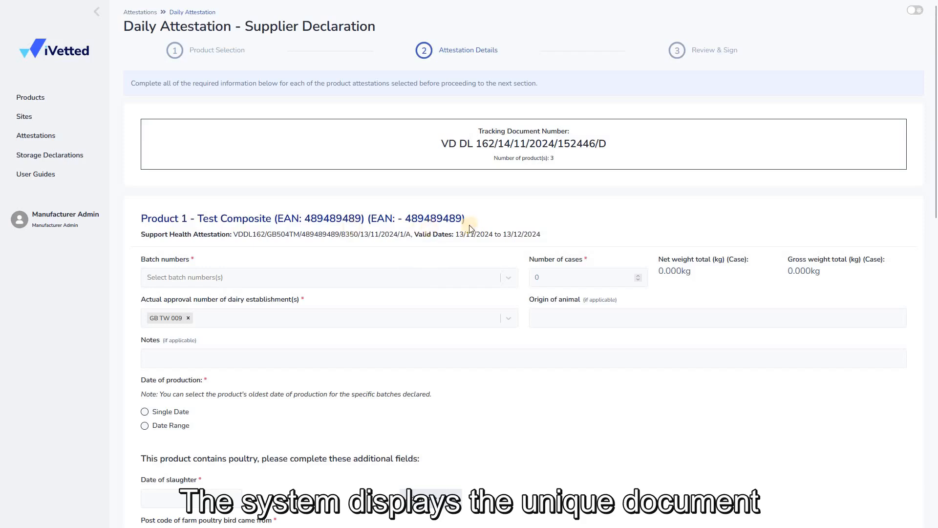
middle_click(679, 209)
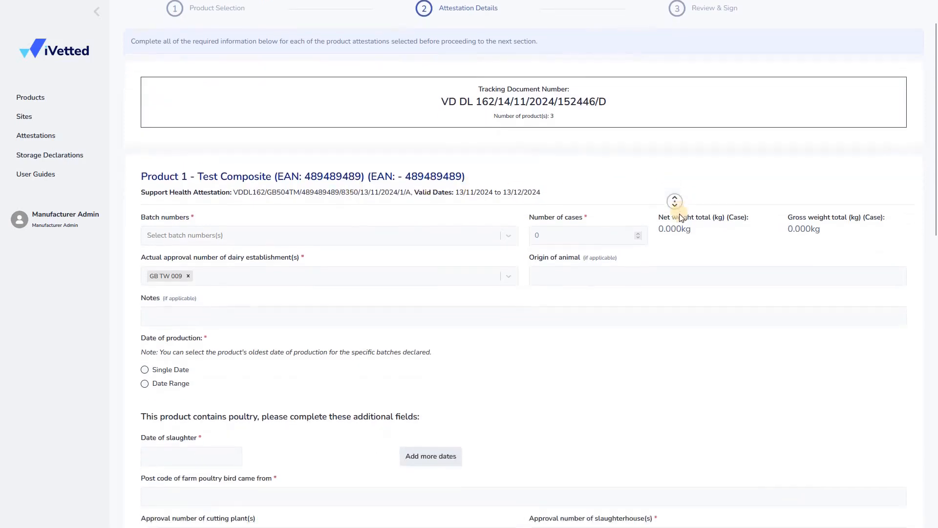
middle_click(681, 218)
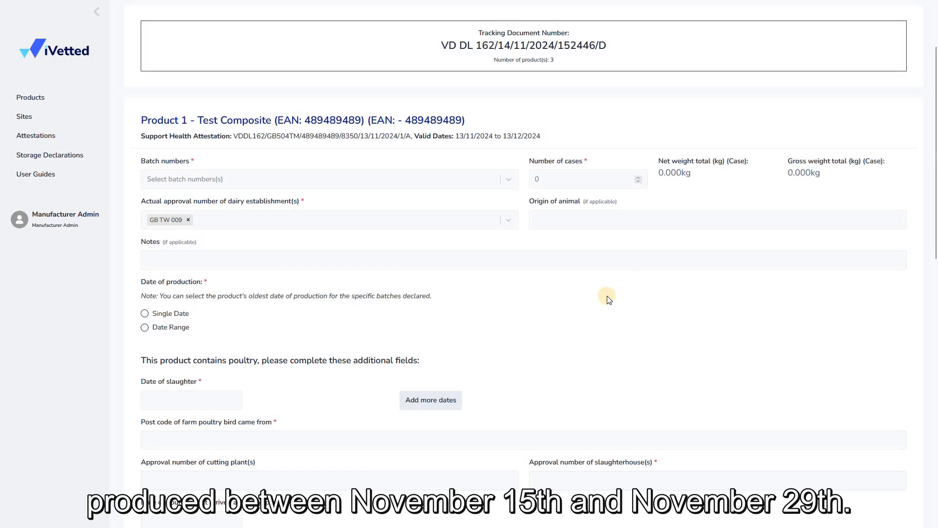
scroll(609, 299, down, 1)
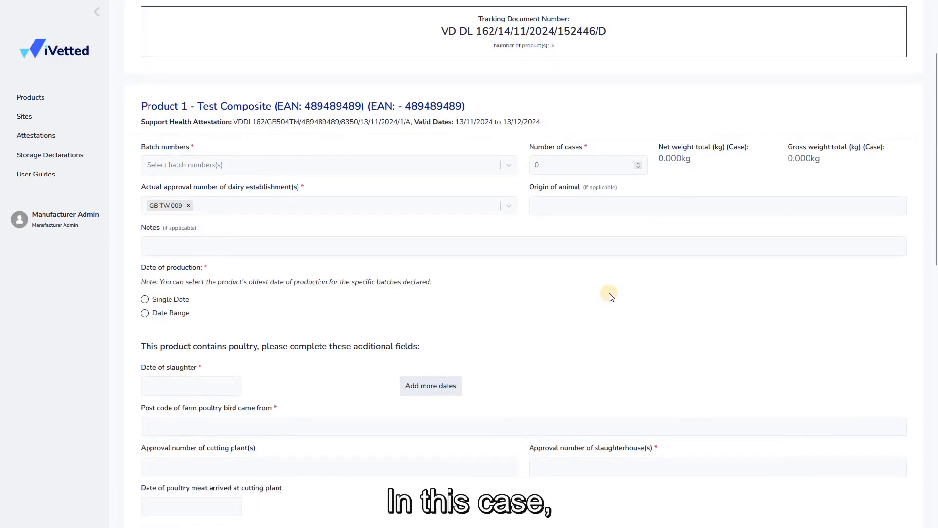
click(187, 163)
scroll(194, 211, down, 3)
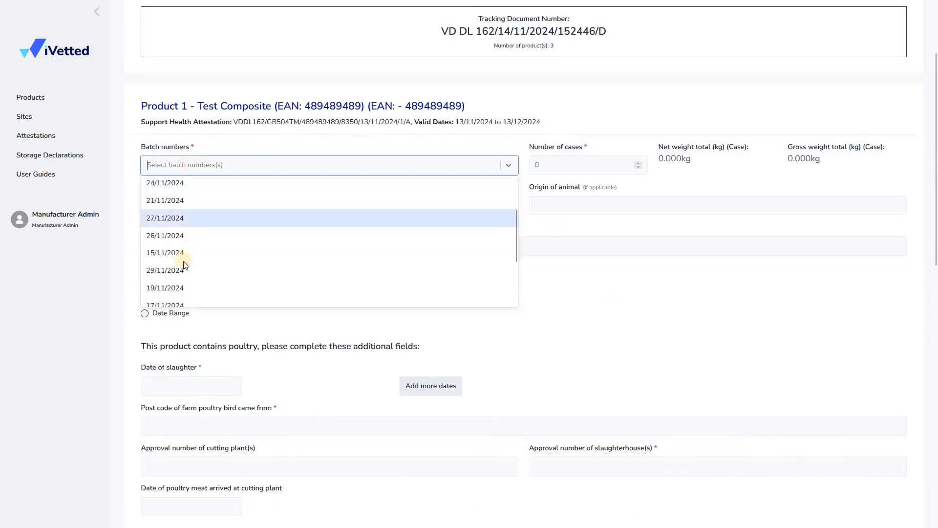
click(184, 269)
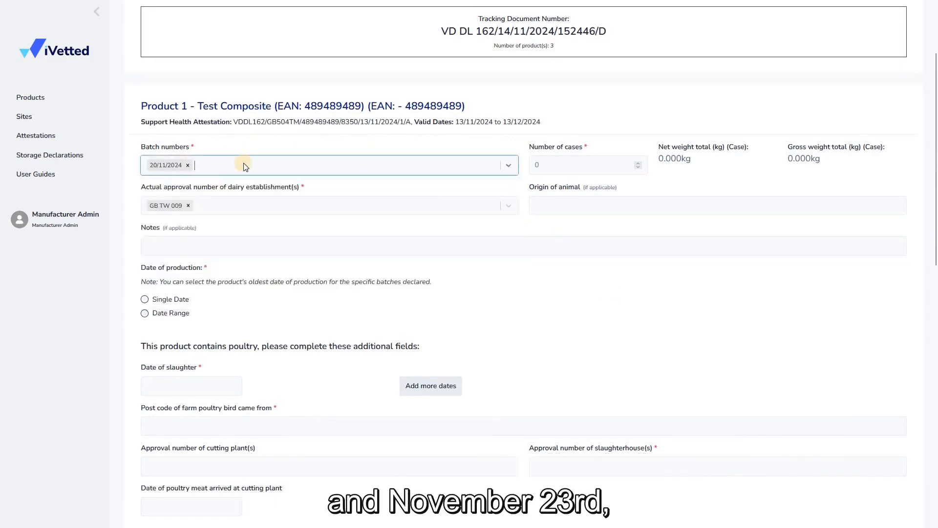
click(244, 164)
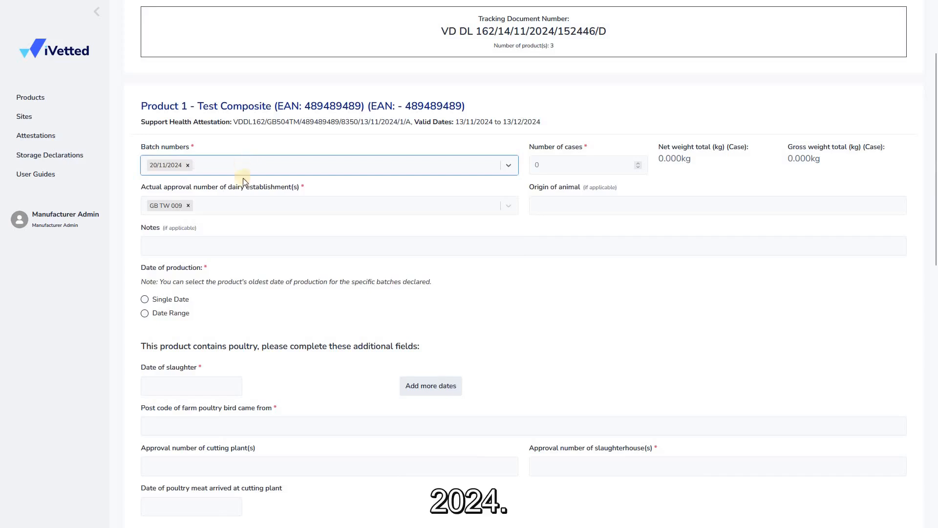
scroll(218, 280, down, 2)
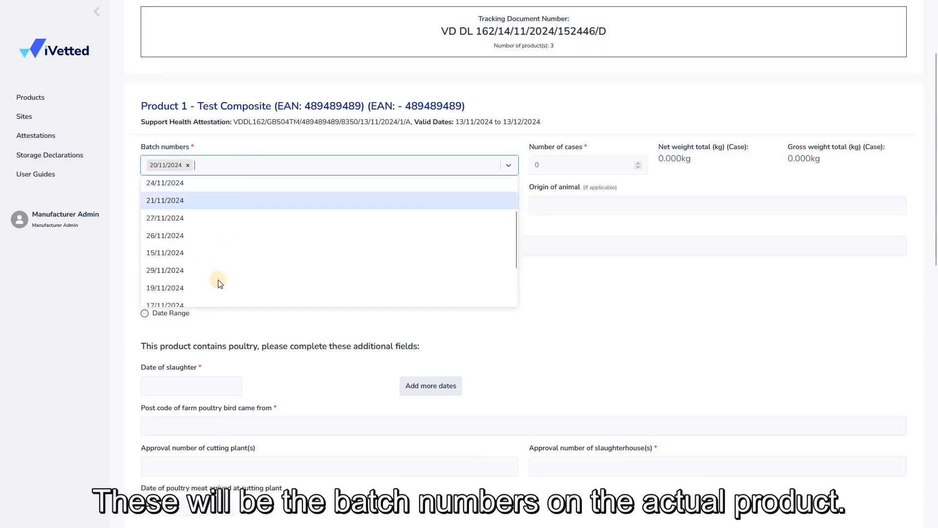
click(410, 285)
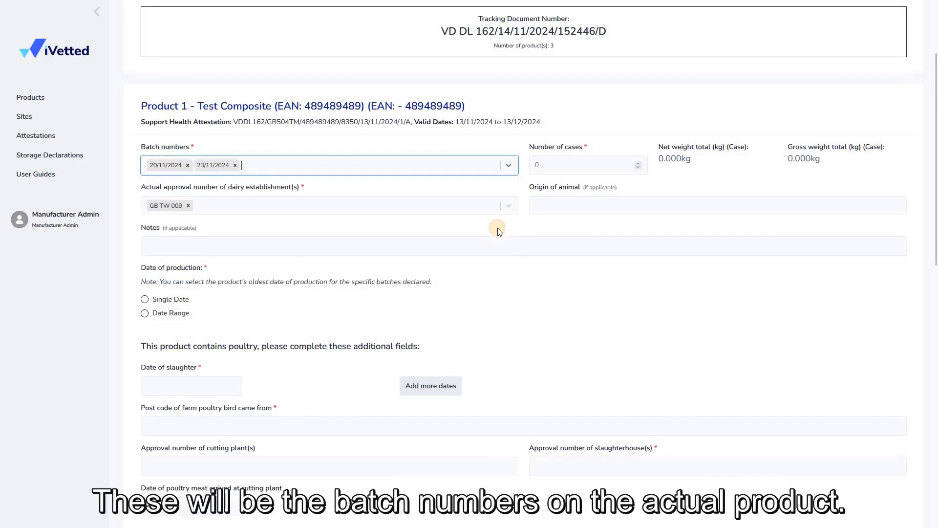
click(523, 230)
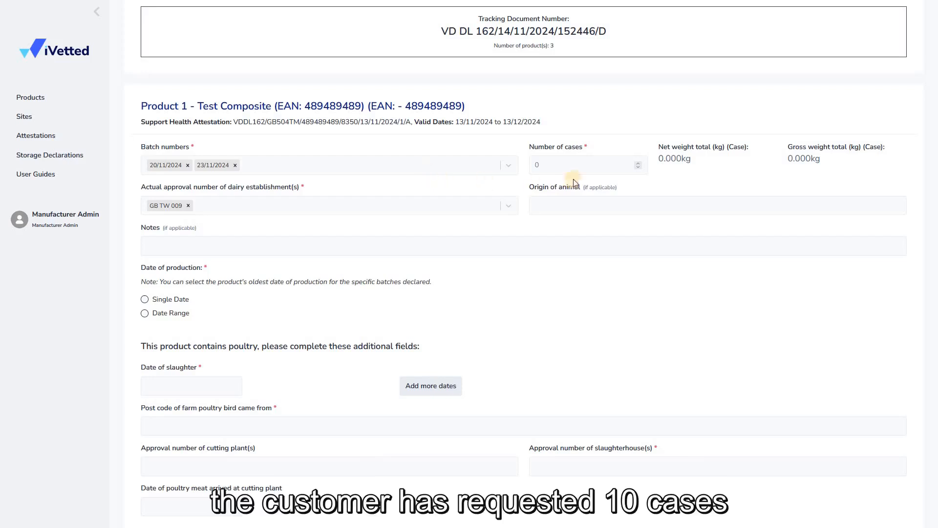
Step: Set the number of cases for Test Composite to 10
triple_click(639, 164)
click(640, 164)
click(640, 163)
click(639, 163)
click(639, 163)
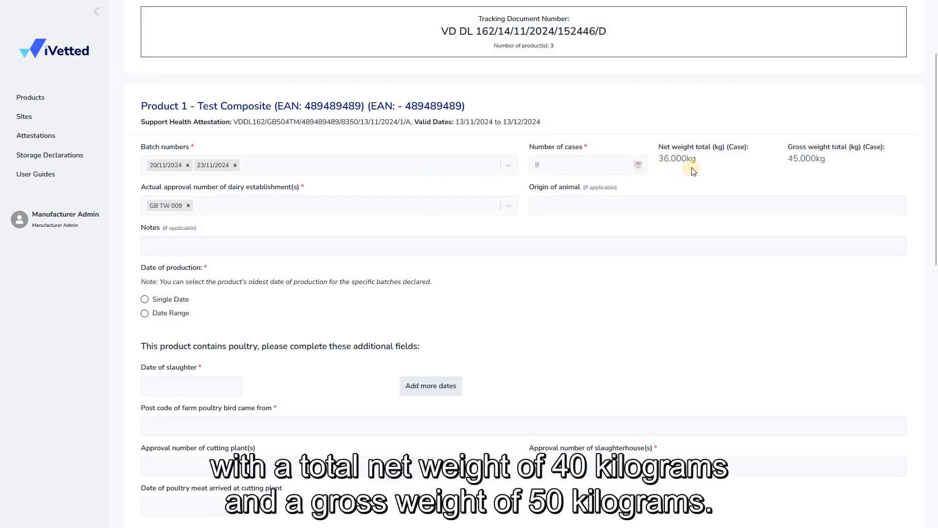
Step: Enter GB 011 as Test Composite's slaughterhouse approval number and reselect GB TW 009 as its dairy establishment
middle_click(580, 273)
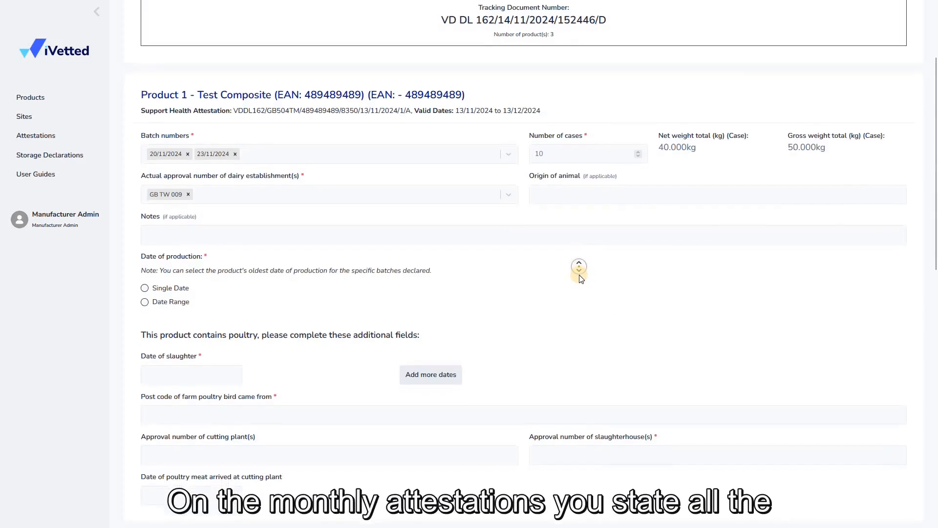
middle_click(580, 276)
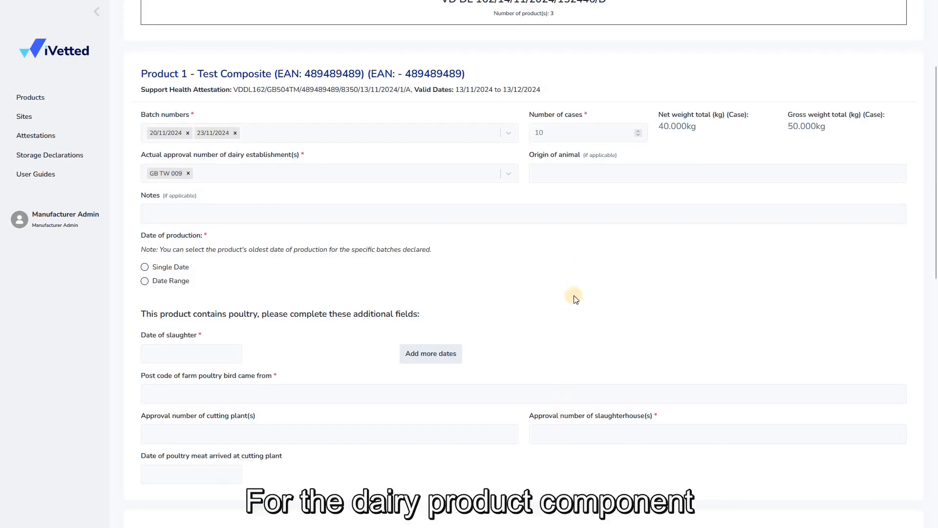
click(563, 442)
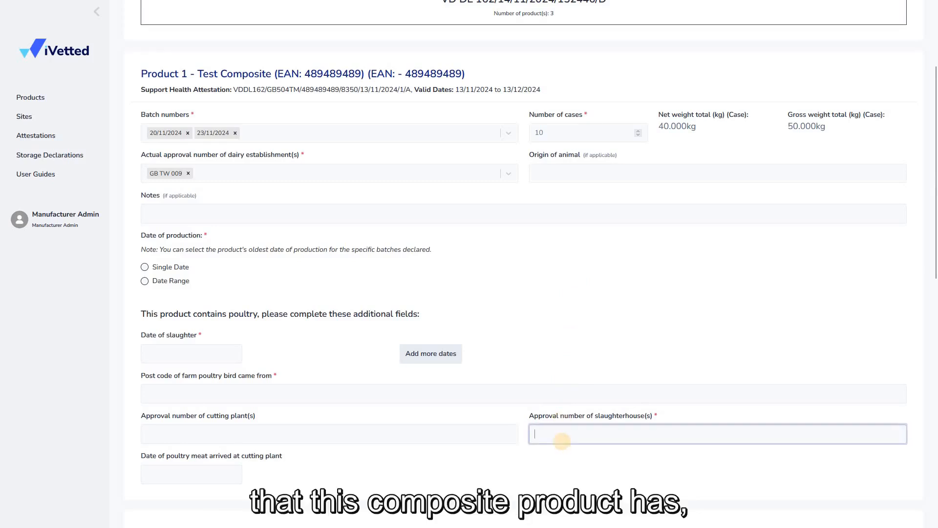
text(GB 011)
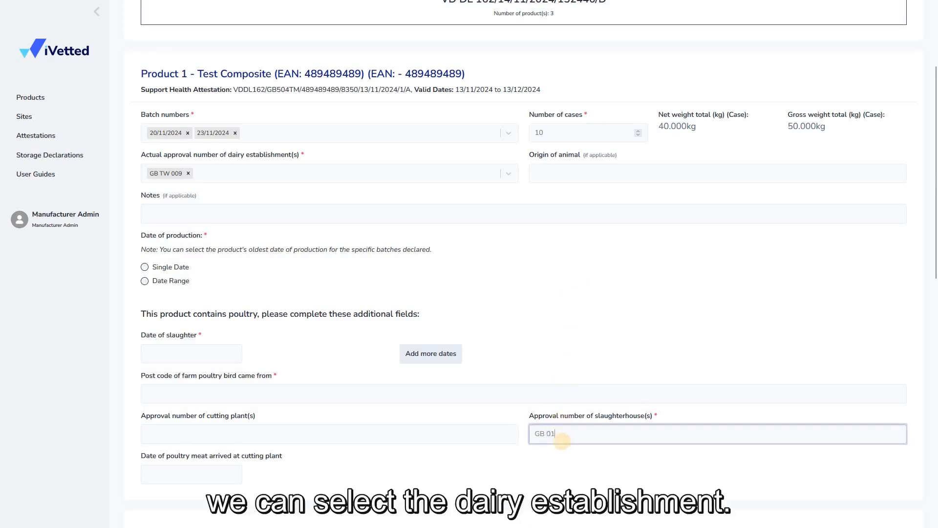
click(188, 174)
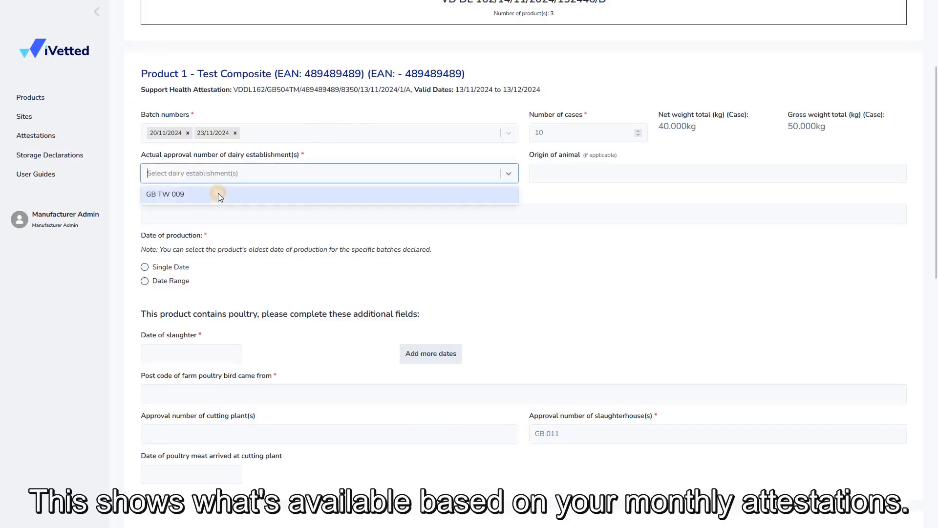
click(426, 198)
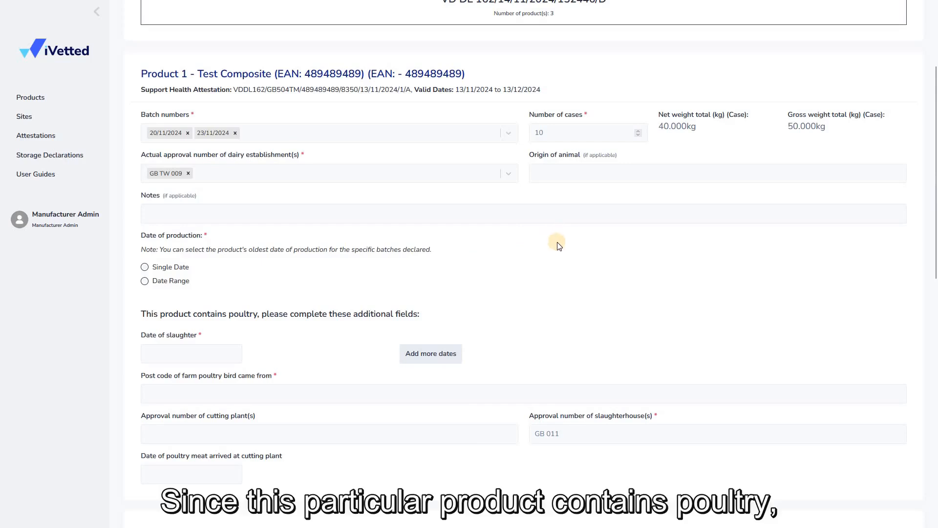
Step: Set Test Composite's date of slaughter to 30 October 2024
scroll(557, 242, down, 1)
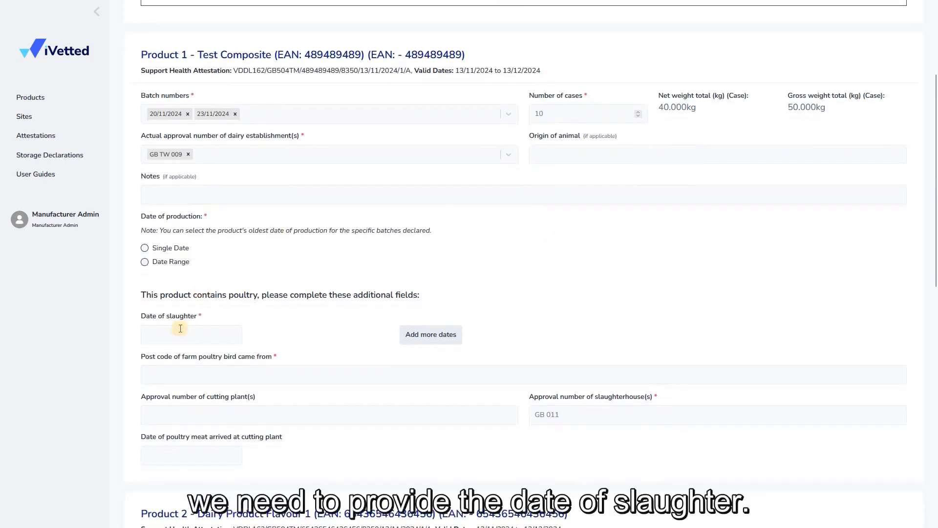
click(177, 334)
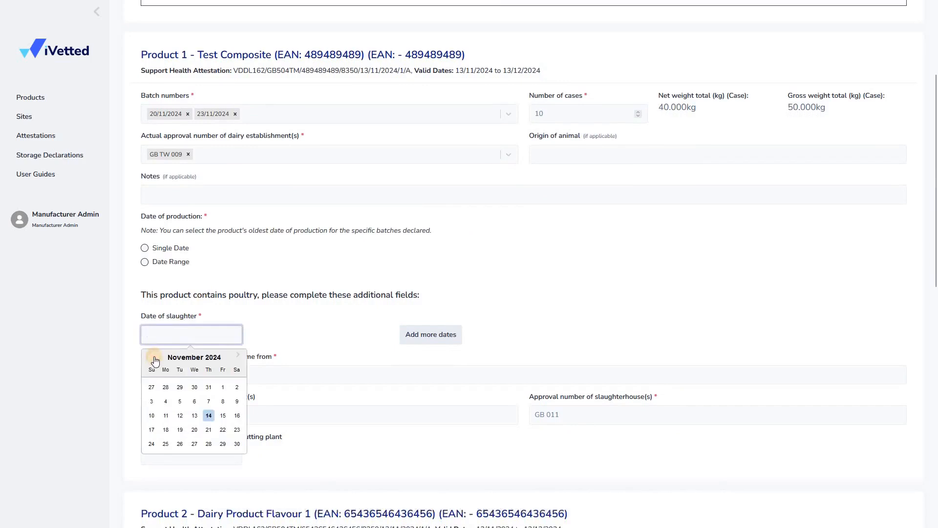
click(150, 354)
click(194, 444)
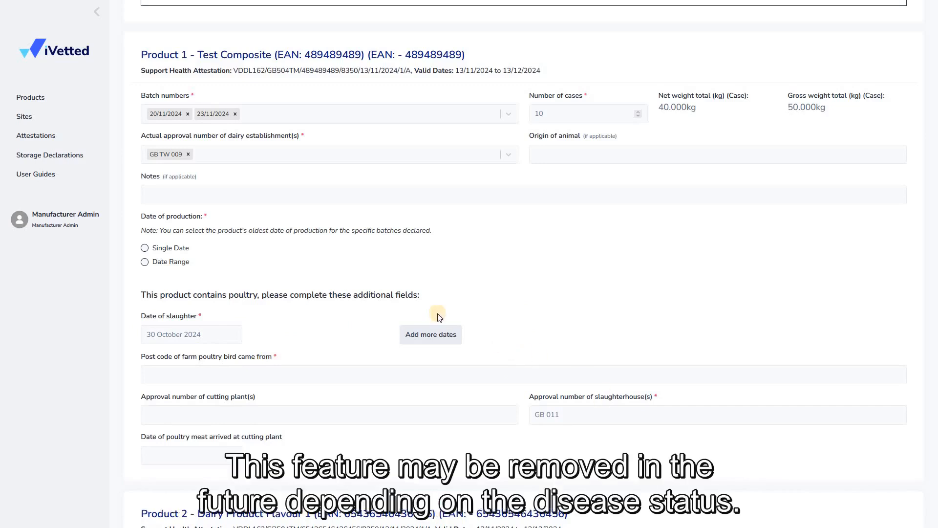
Step: Enter the post code of the farm the poultry came from for Test Composite
click(214, 367)
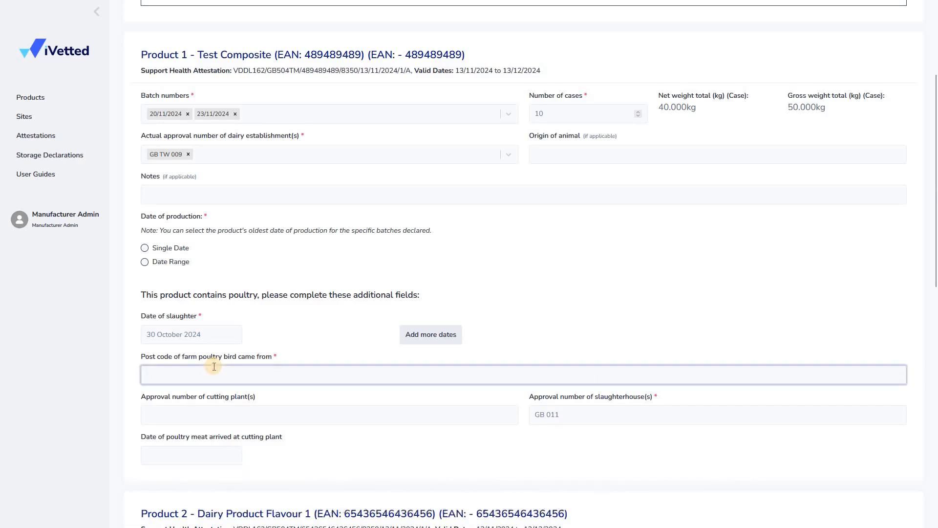
text(BA5 3CD)
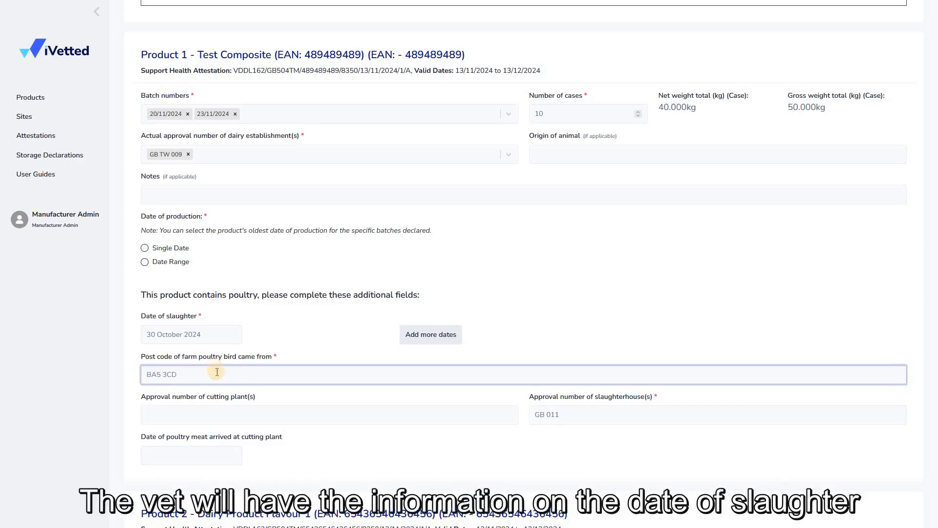
click(341, 436)
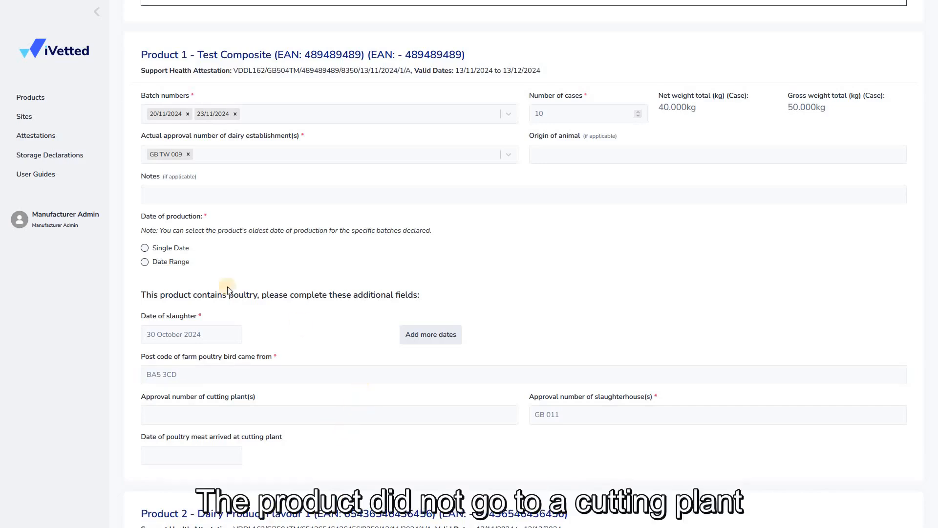
Step: Give Test Composite a single date of production, 14 November 2024
click(177, 248)
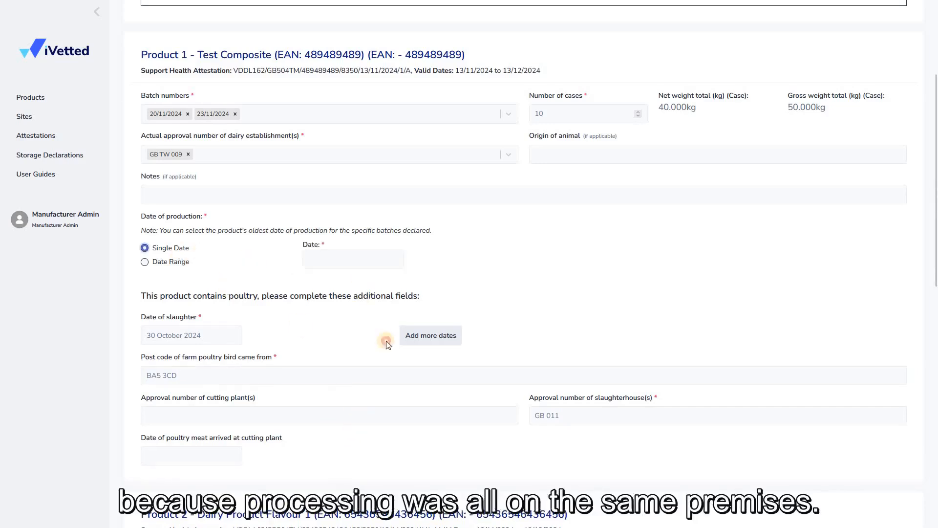
click(353, 259)
click(371, 339)
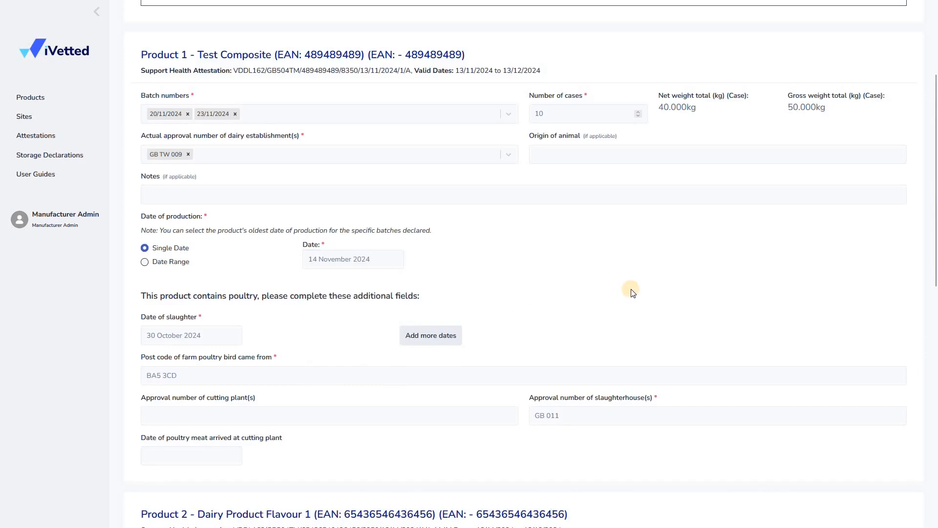
Step: Give Product 2, Dairy Product Flavour 1, a single date of production, 13 November 2024
scroll(507, 375, down, 1)
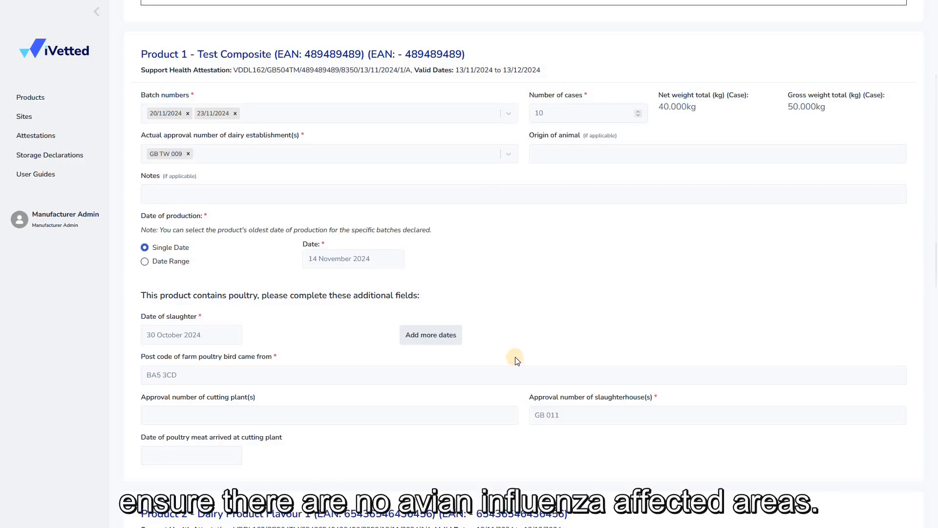
middle_click(527, 296)
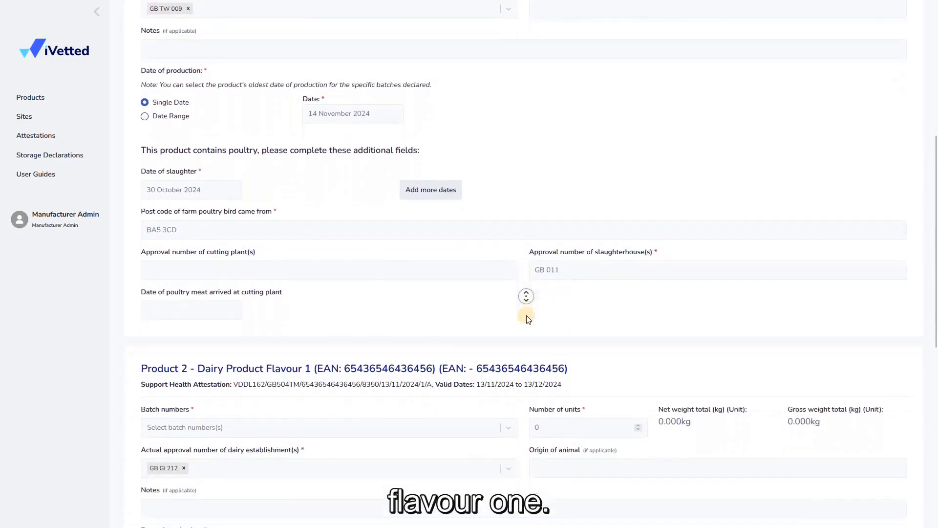
click(181, 365)
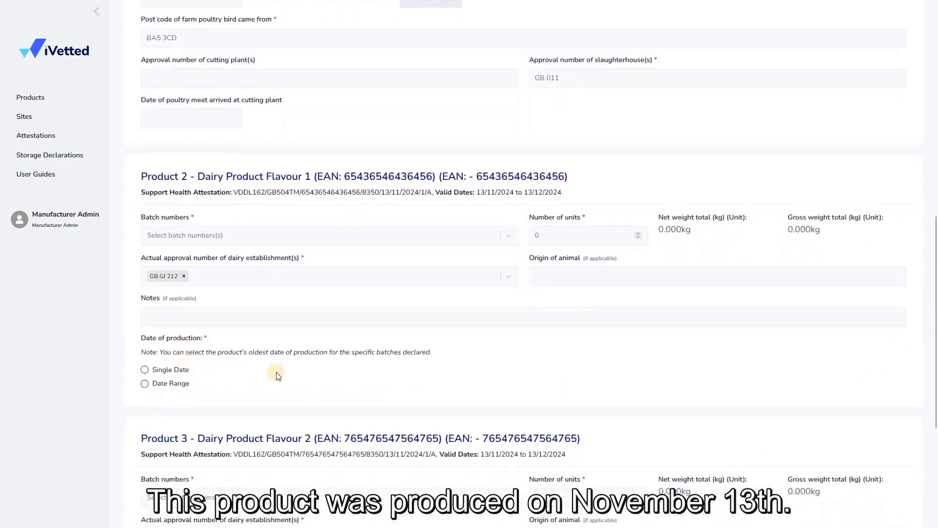
click(382, 384)
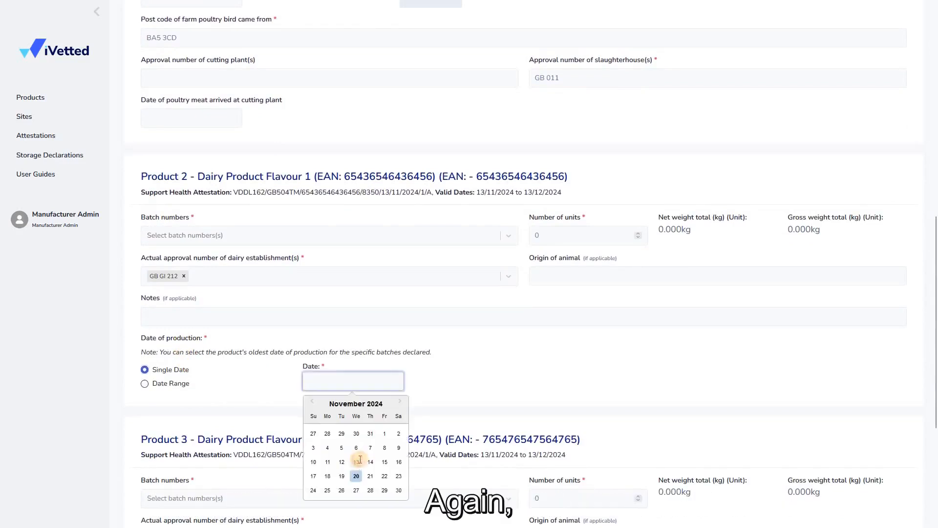
click(357, 462)
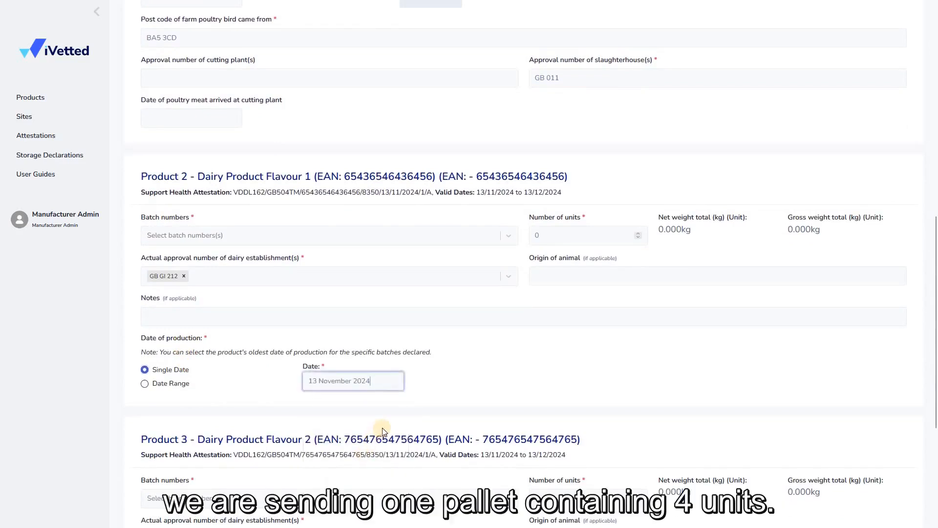
Step: Set Dairy Product Flavour 1 to 4 units and choose batch numbers 16/11/2024 and 17/11/2024
click(639, 233)
click(638, 232)
click(638, 233)
click(639, 233)
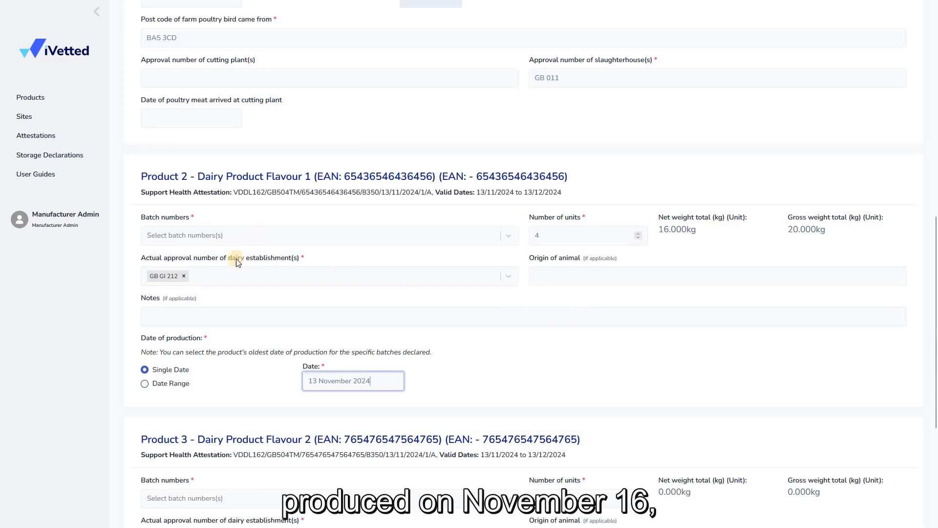
click(257, 233)
click(212, 325)
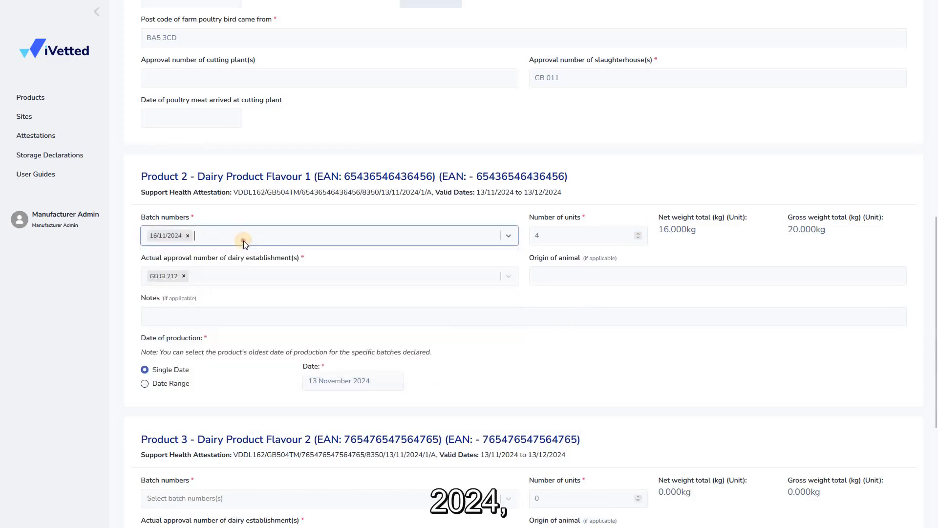
click(243, 240)
scroll(240, 341, down, 1)
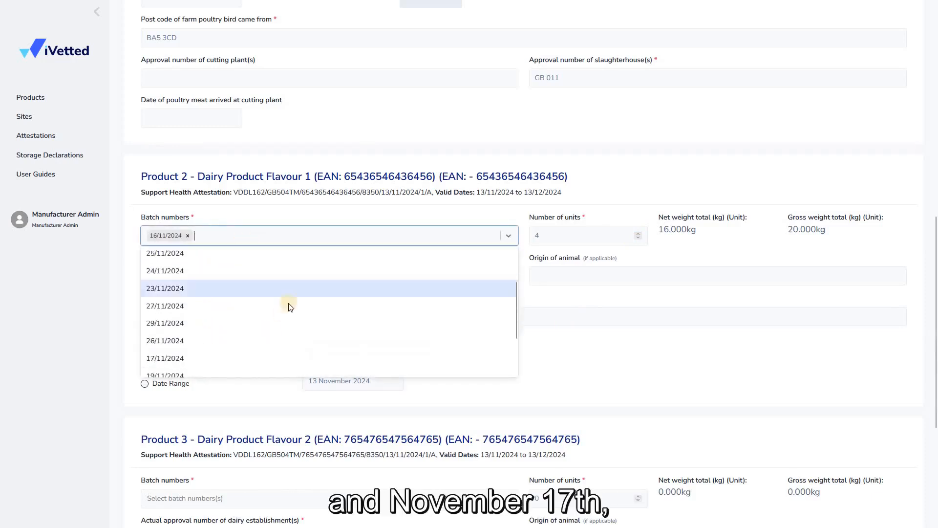
click(288, 359)
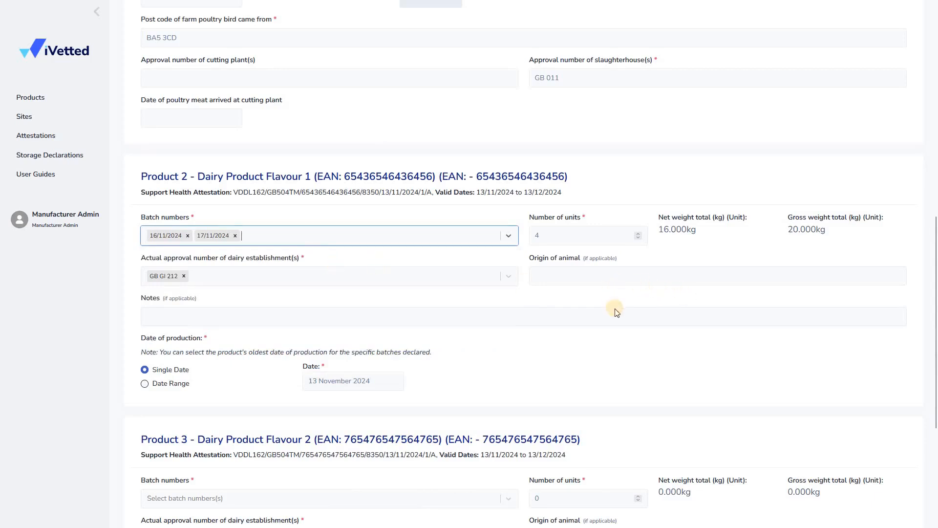
Step: Choose batch number 24322 for Product 3, Dairy Product Flavour 2, and set its number of units to 2
middle_click(612, 286)
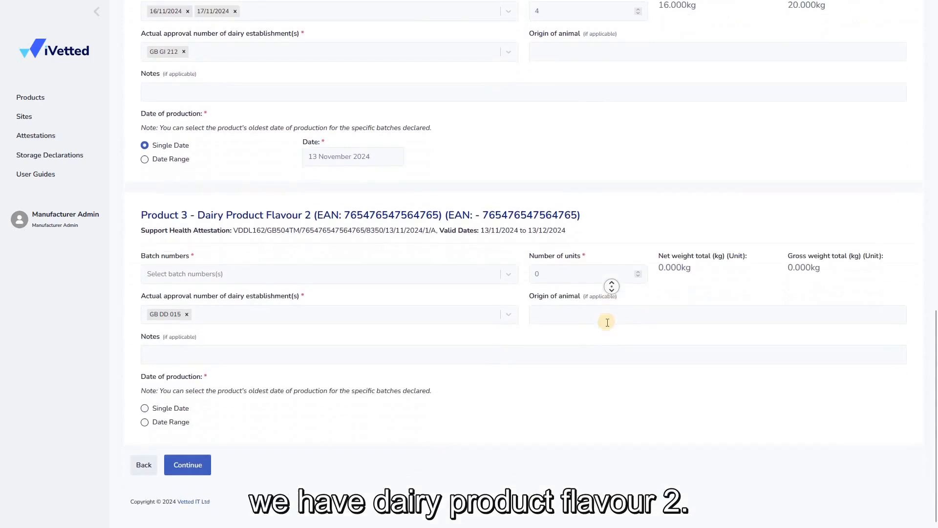
middle_click(605, 322)
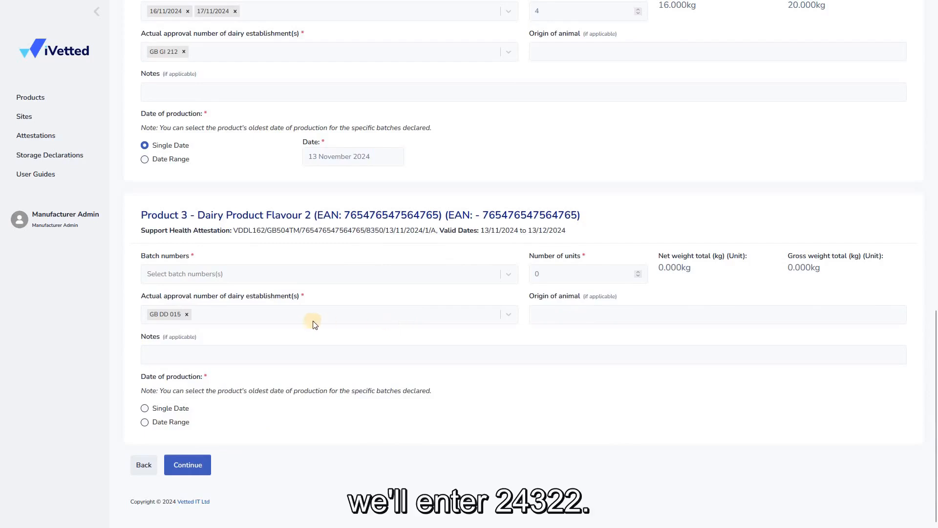
click(187, 281)
click(331, 297)
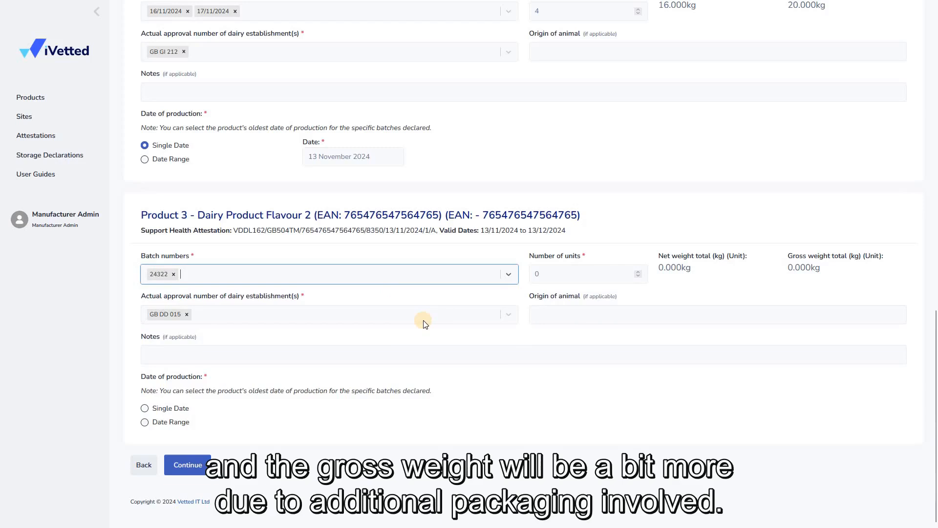
double_click(638, 271)
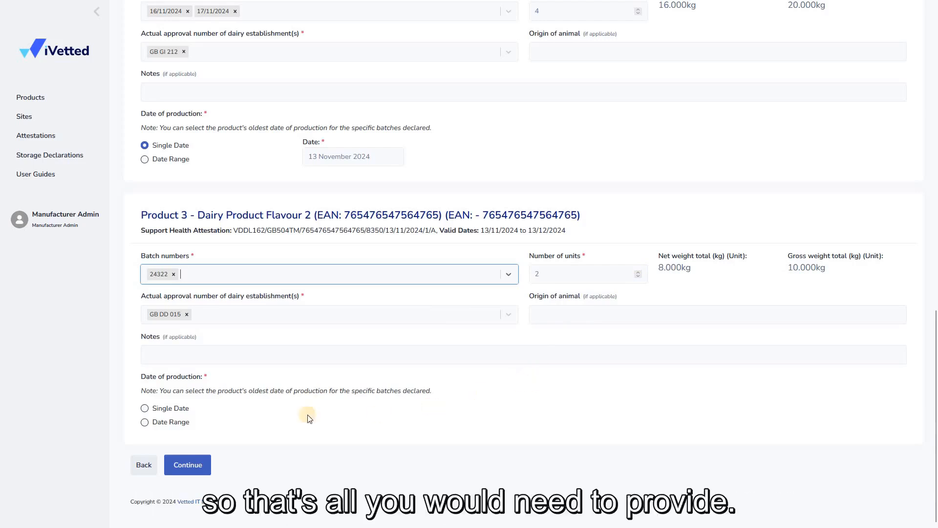
Step: Give Dairy Product Flavour 2 a single production date of 13 November 2024 and continue to the Review & Sign stage
click(184, 409)
click(351, 430)
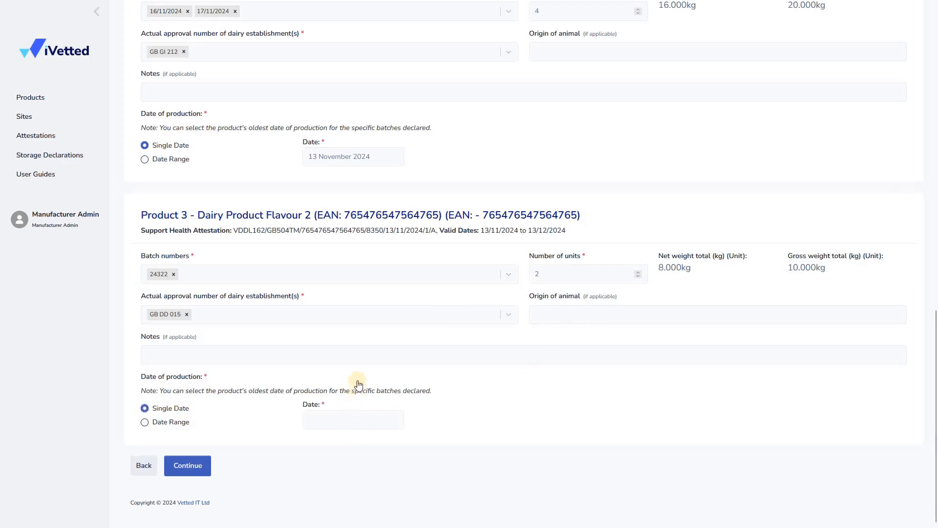
click(357, 364)
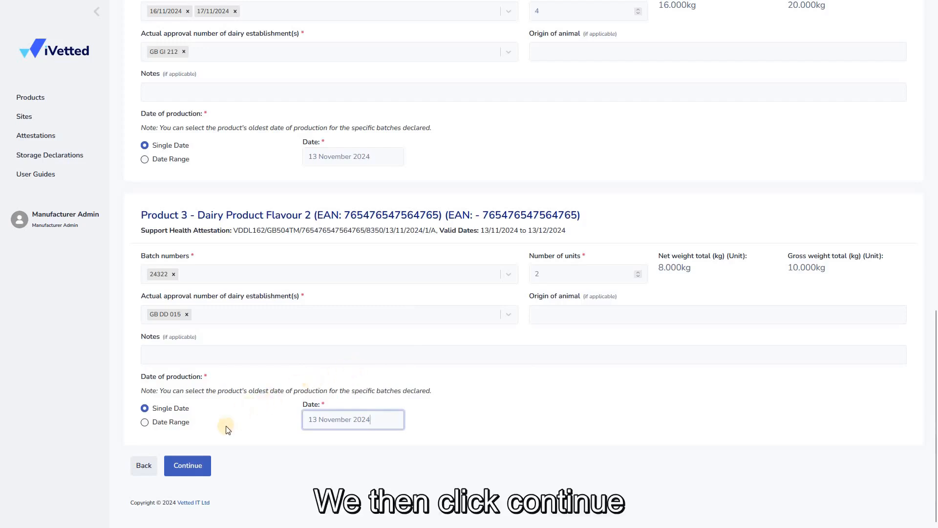
click(201, 459)
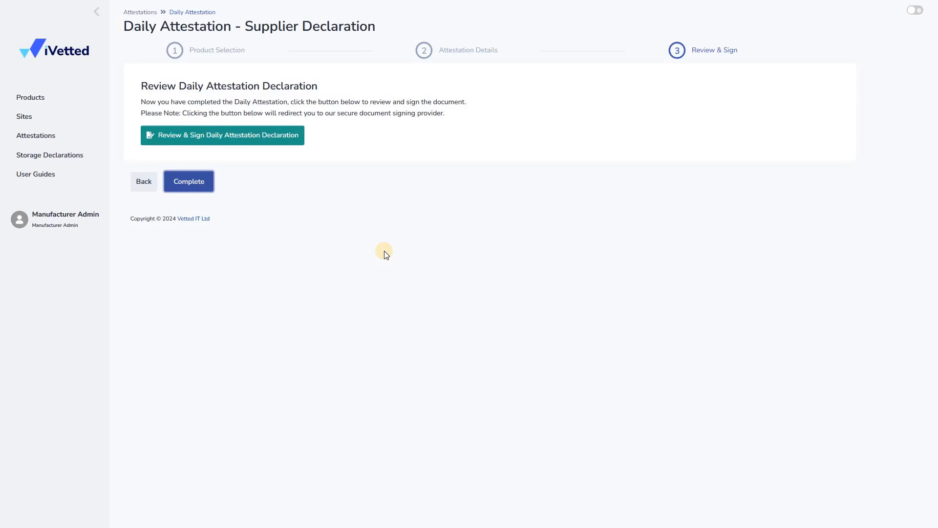
Step: Open the daily attestation declaration for signing and review its product details through to the signature field
click(237, 135)
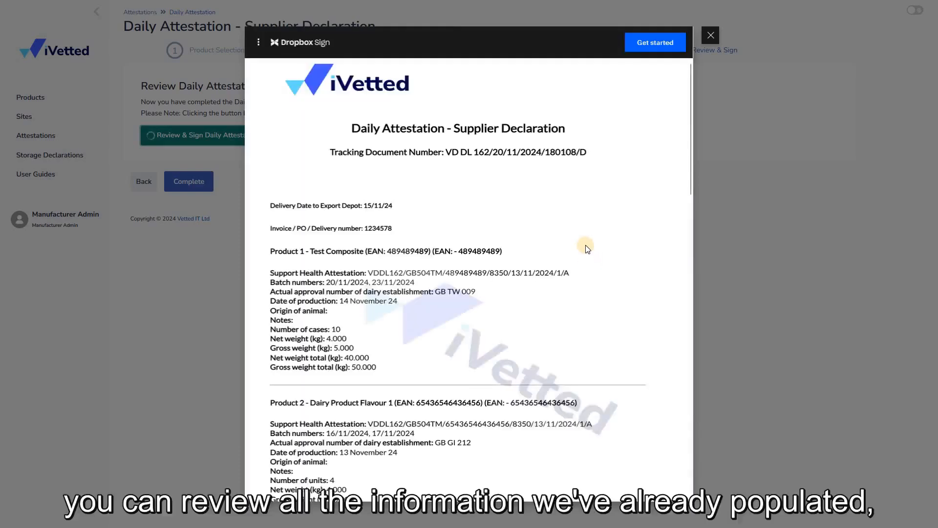
scroll(589, 258, down, 1)
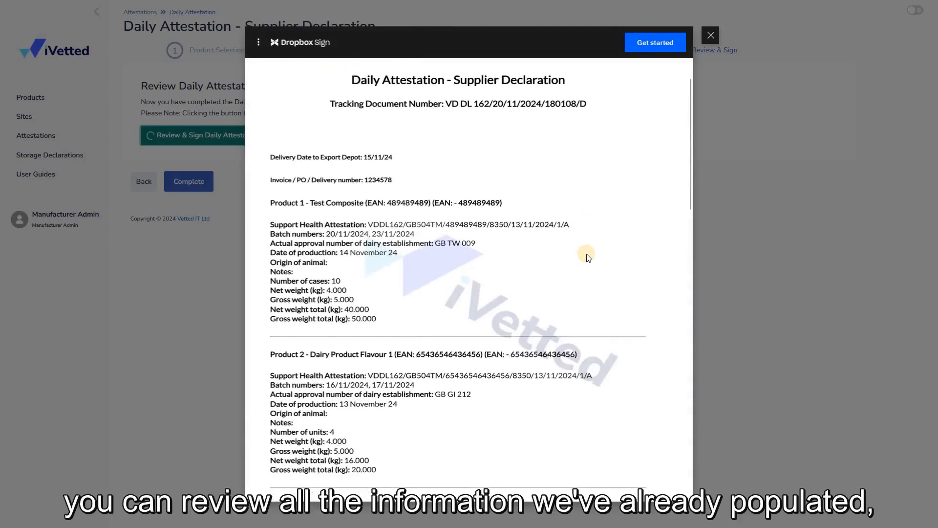
scroll(589, 257, down, 1)
scroll(591, 256, down, 5)
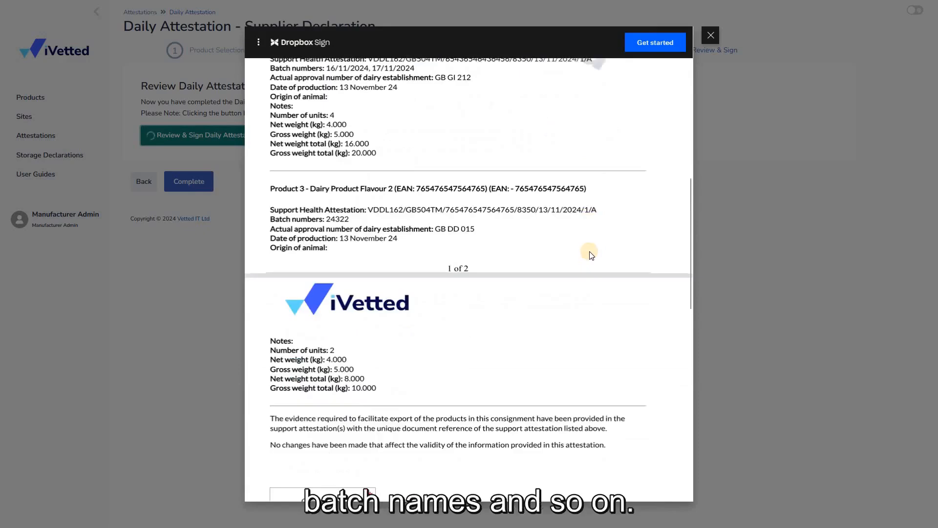
scroll(591, 254, up, 1)
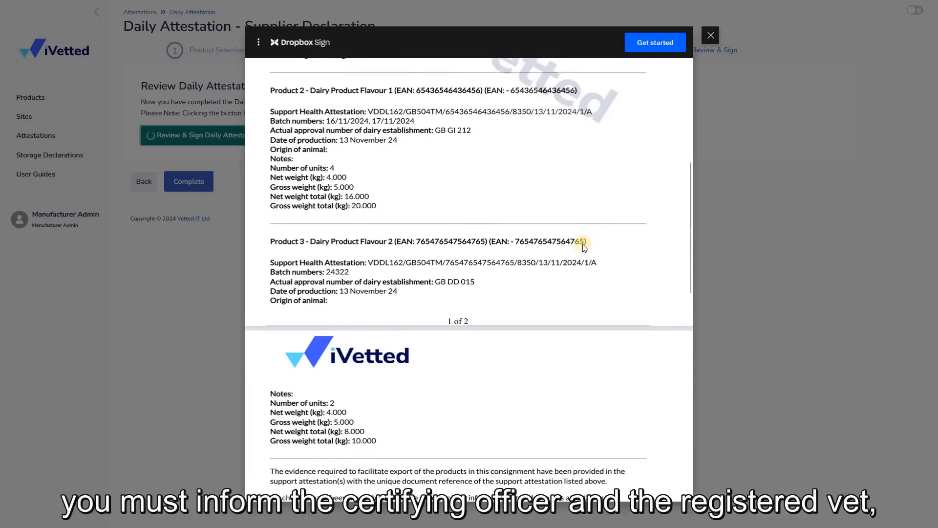
scroll(585, 247, down, 2)
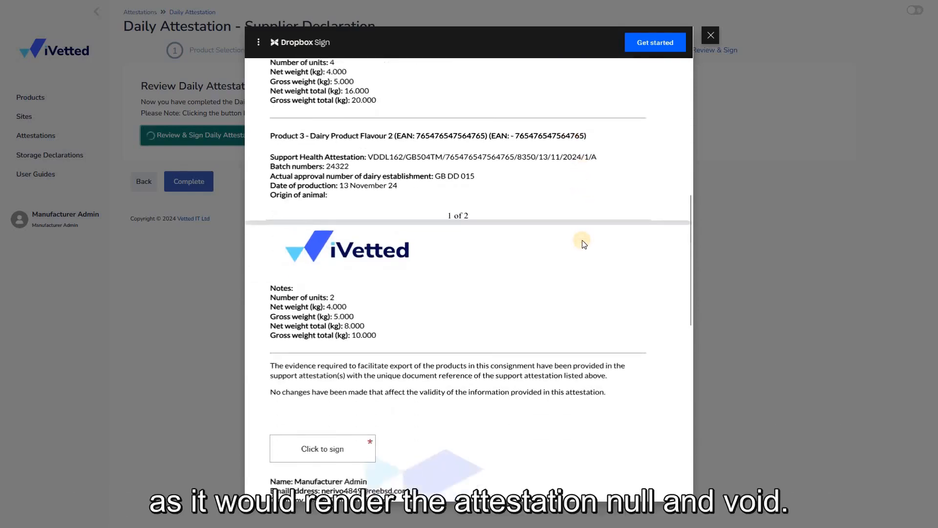
scroll(583, 243, down, 3)
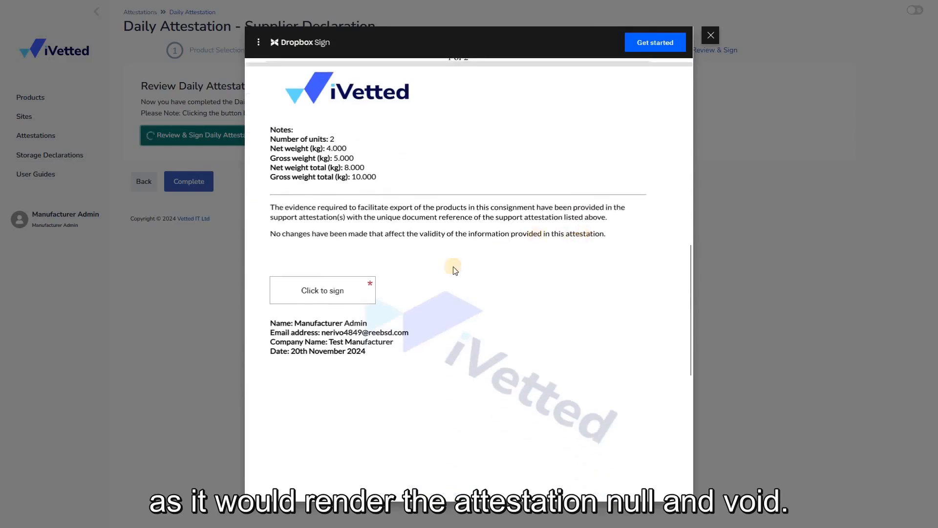
Step: Draw a freehand signature and insert it into the declaration's signature field
click(322, 287)
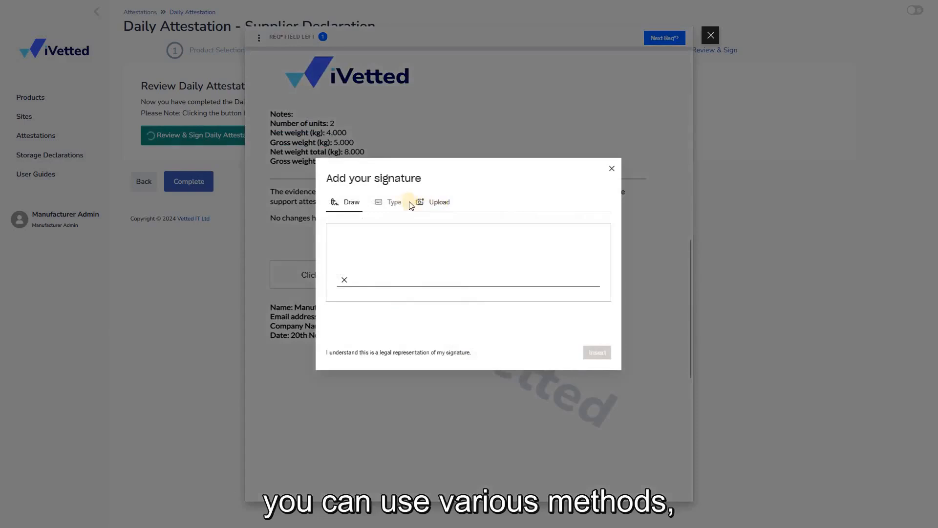
click(411, 204)
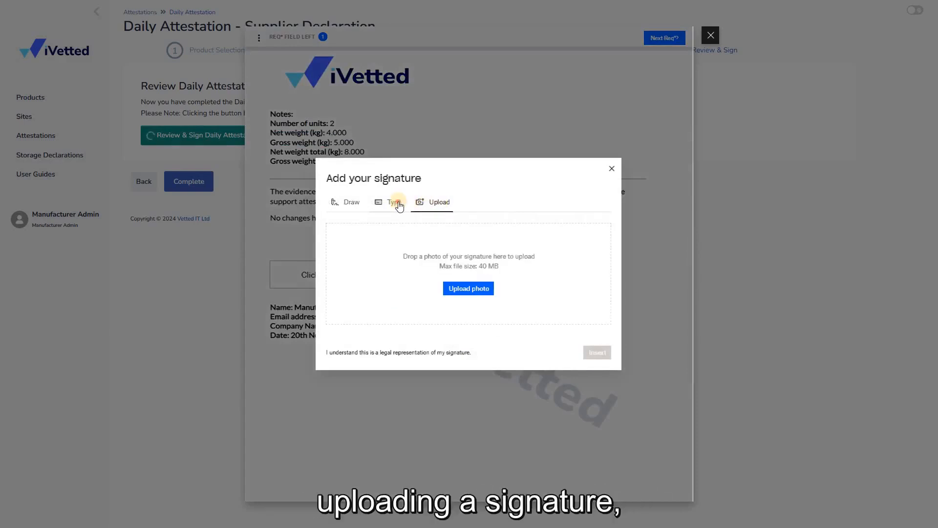
click(398, 203)
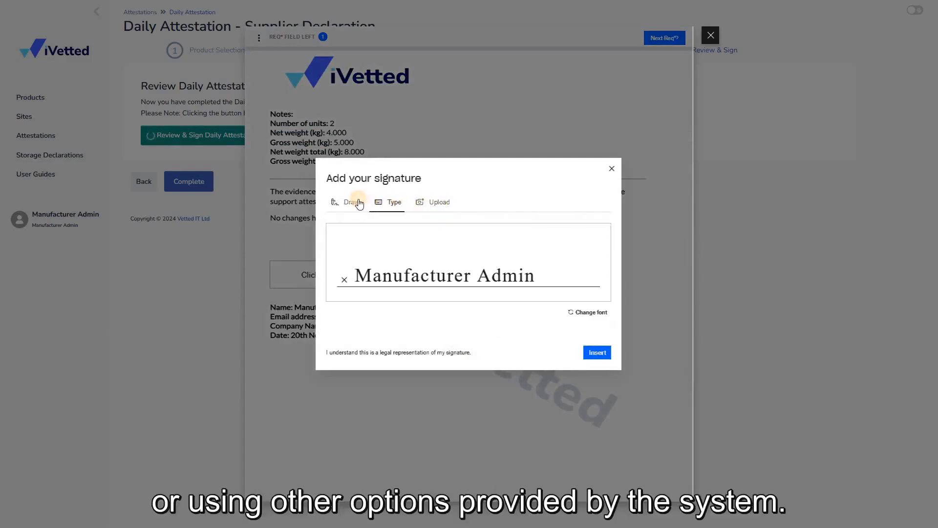
click(359, 203)
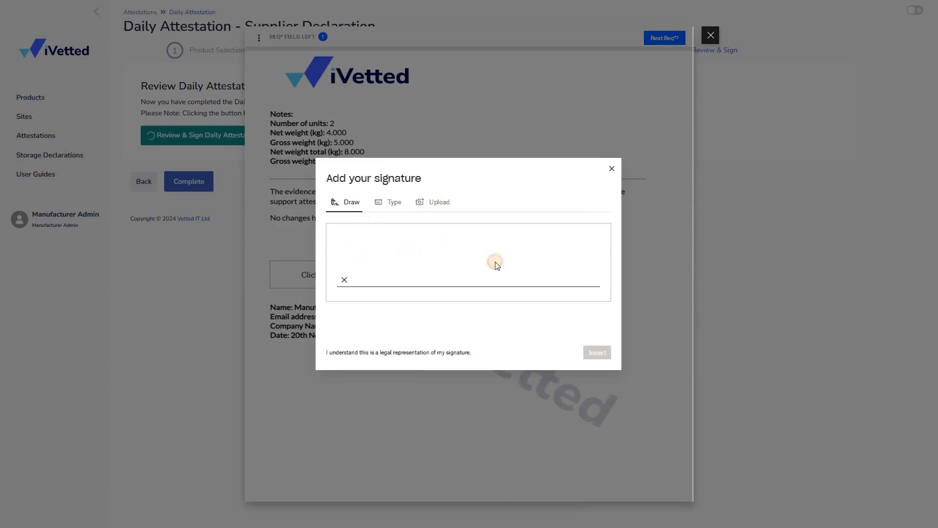
mouse_move(367, 266)
mouse_down()
mouse_move(446, 251)
mouse_move(530, 275)
mouse_up()
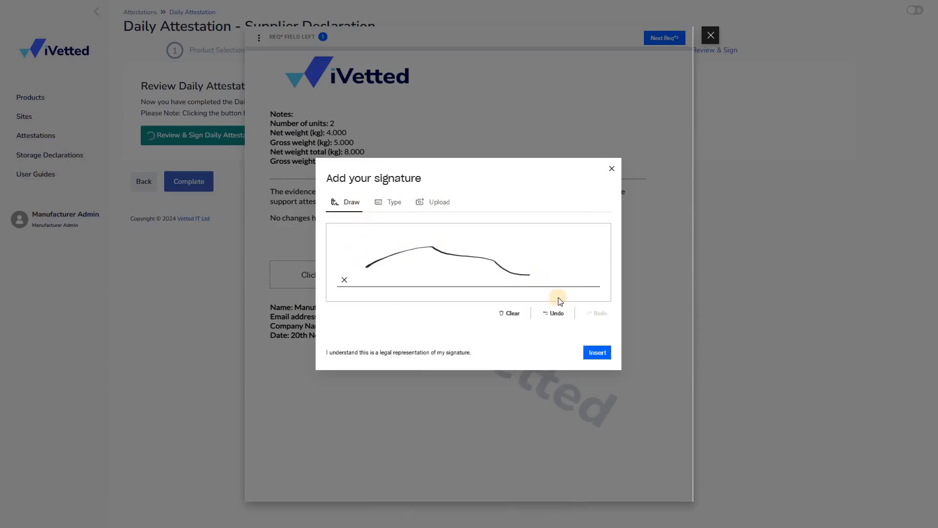
click(596, 350)
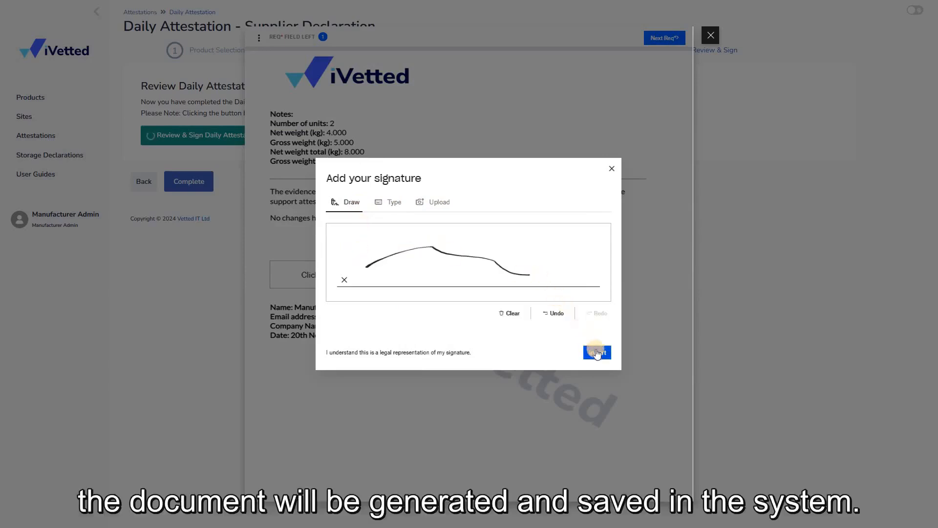
click(597, 351)
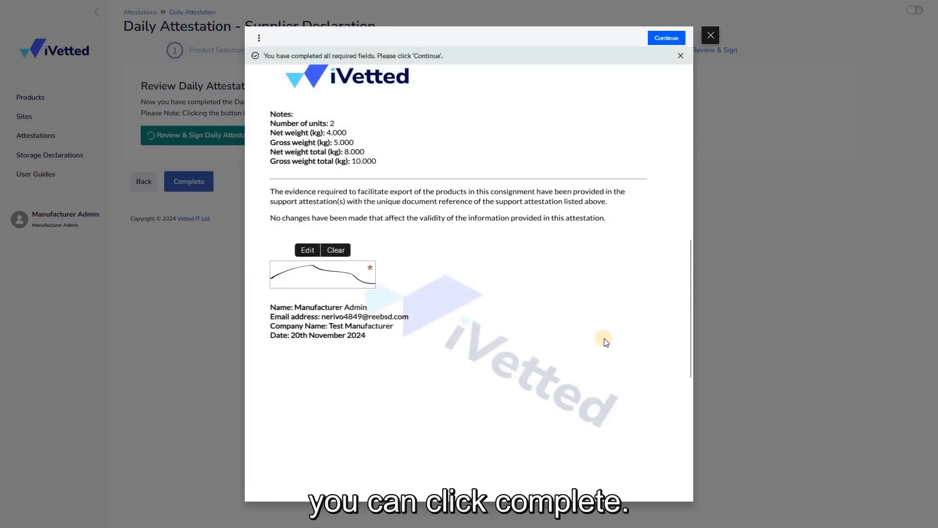
Step: Continue with the signed declaration and agree to be legally bound by it and the Dropbox Sign terms
scroll(607, 304, down, 1)
click(666, 35)
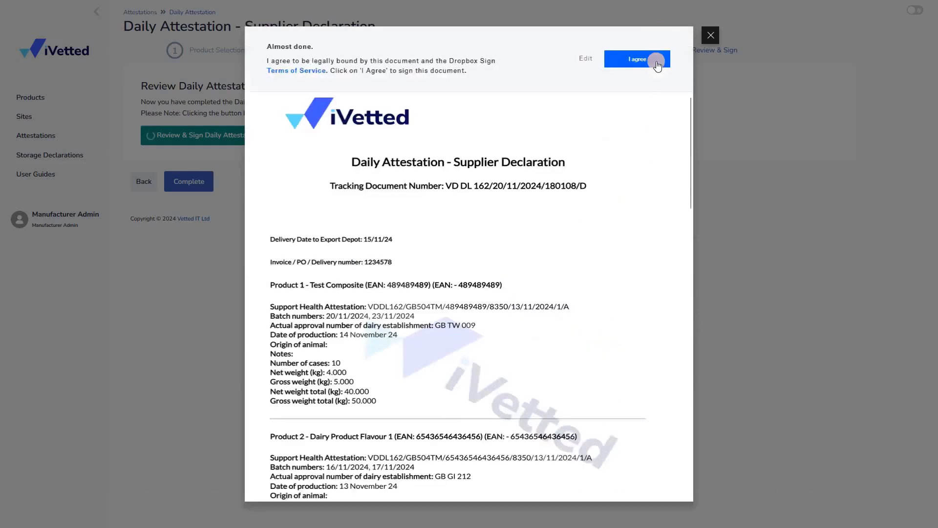
click(656, 60)
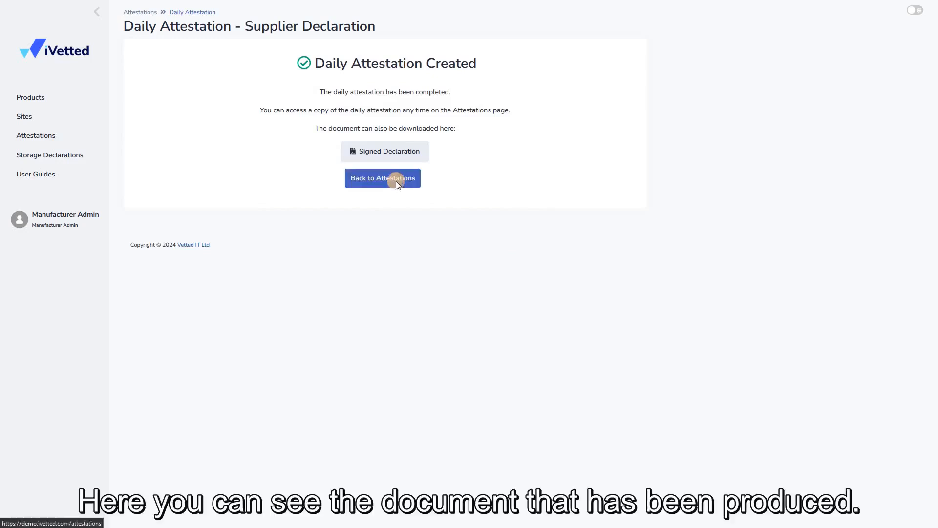
Step: Return to the attestations overview, look over the daily attestations and show the actions available for the newest one
click(398, 184)
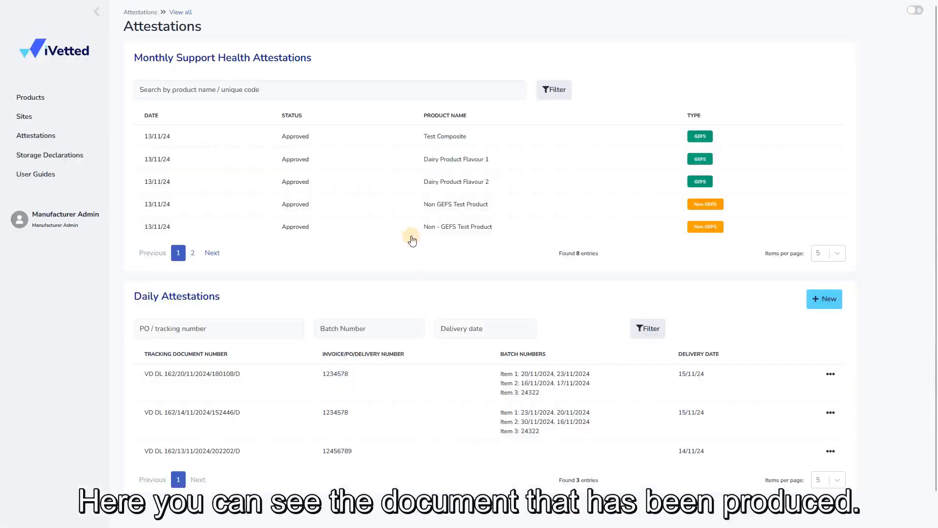
scroll(653, 371, down, 1)
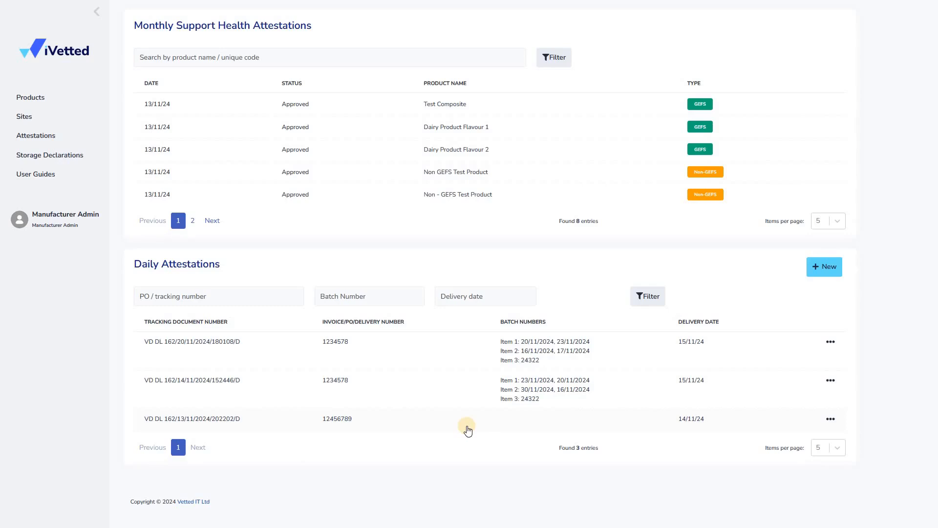
scroll(467, 427, up, 1)
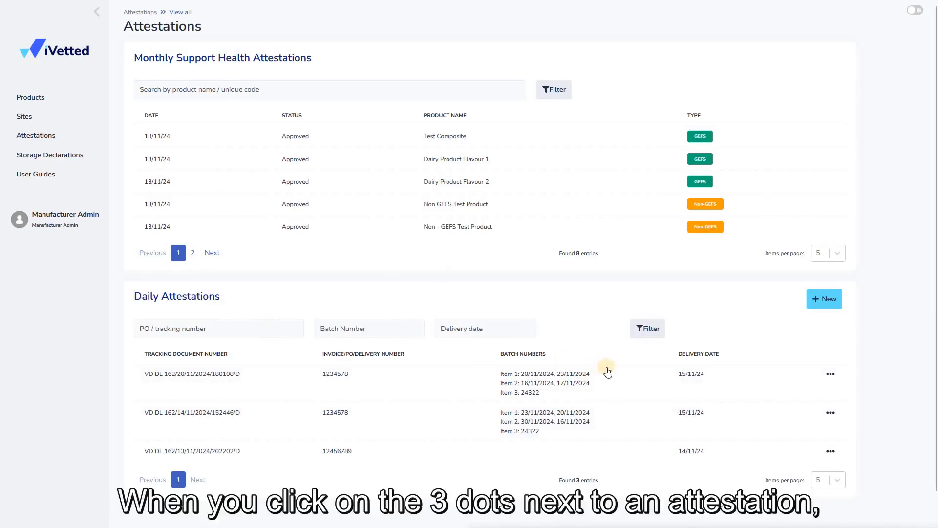
click(831, 375)
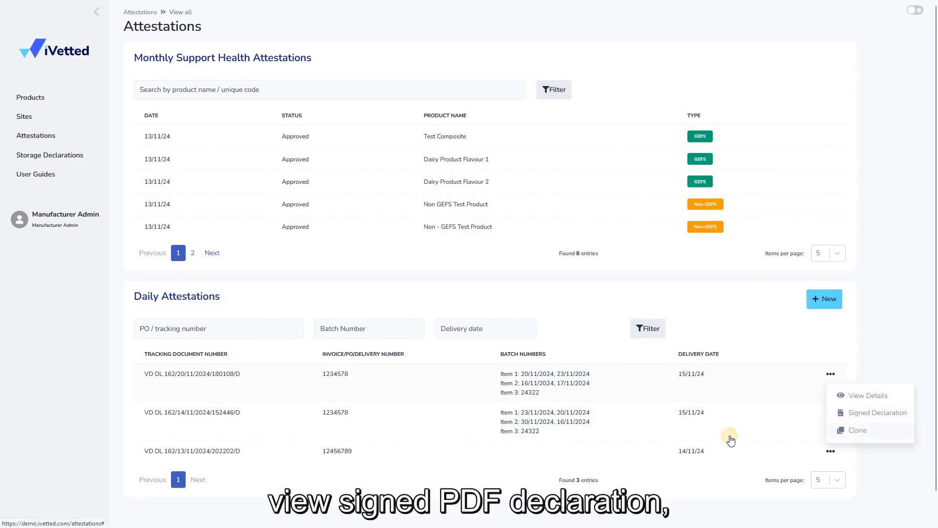
Step: Open the details of the second listed daily attestation, review its three products and return to the attestations overview
click(819, 425)
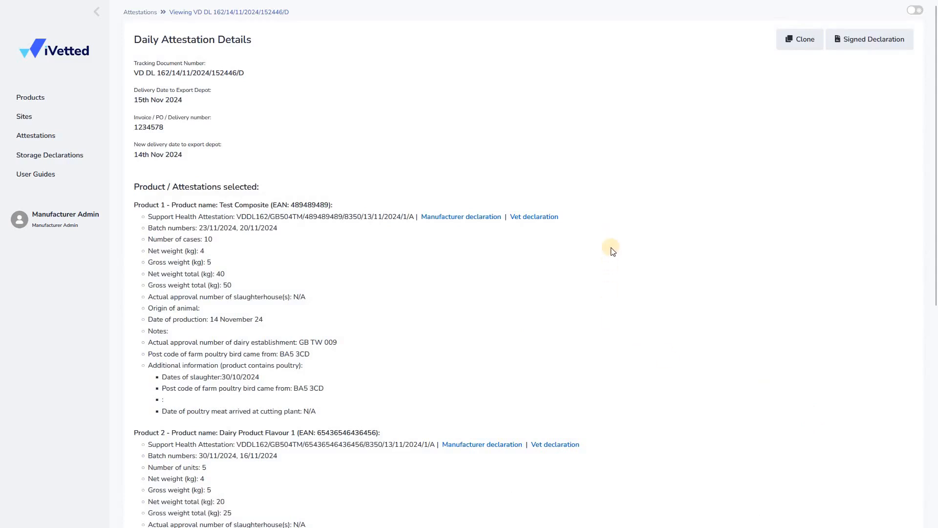
middle_click(606, 233)
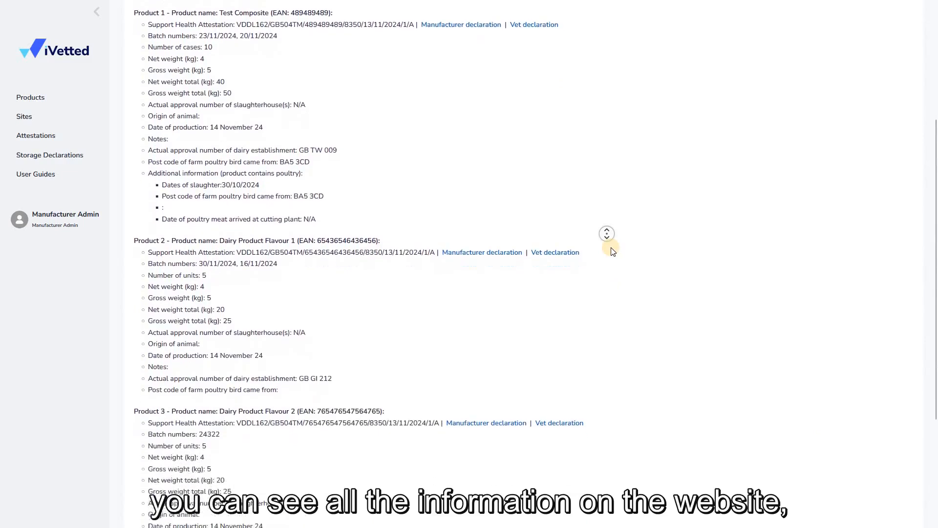
middle_click(612, 250)
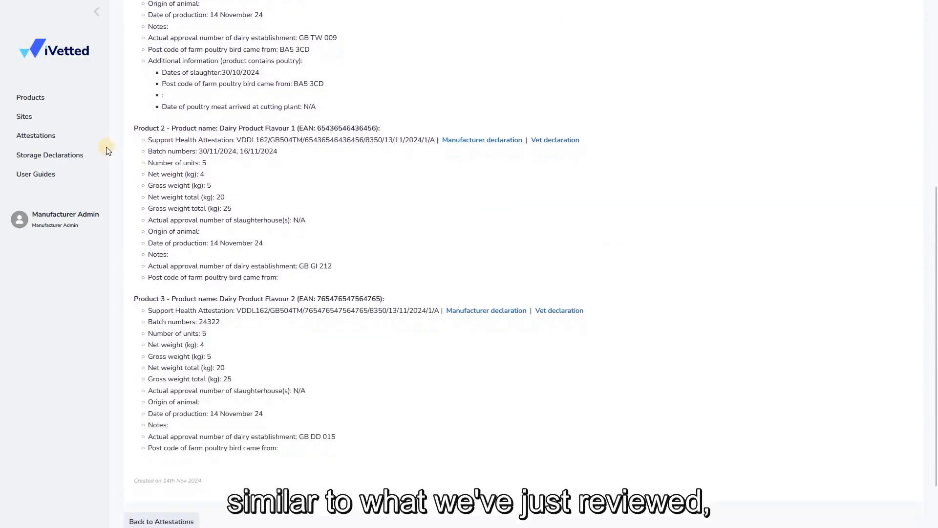
click(106, 145)
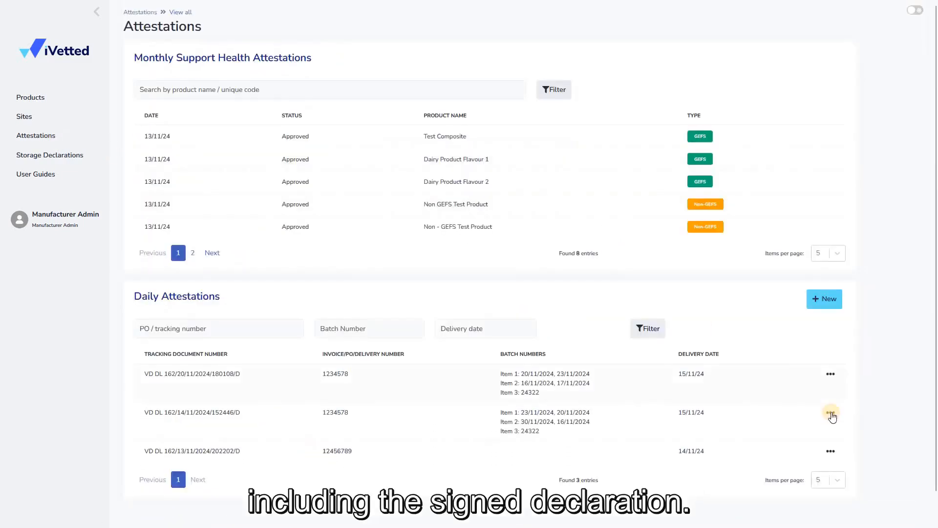
Step: Open the signed declaration PDF of the second listed daily attestation and review both pages through to the signature block
click(831, 413)
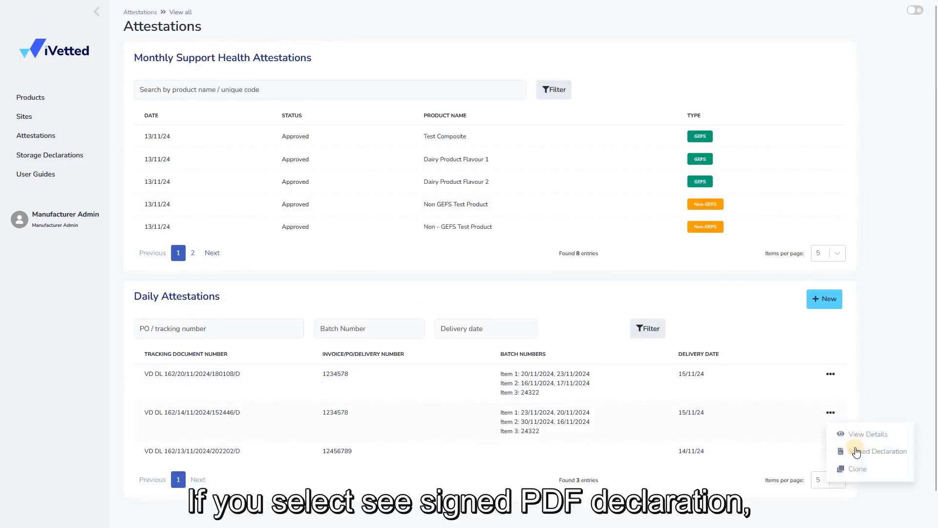
click(856, 451)
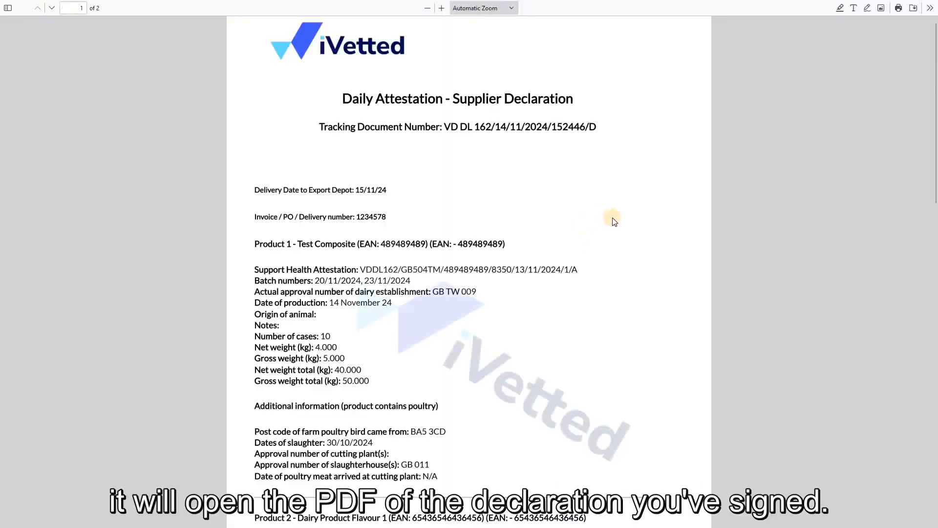
scroll(630, 208, down, 10)
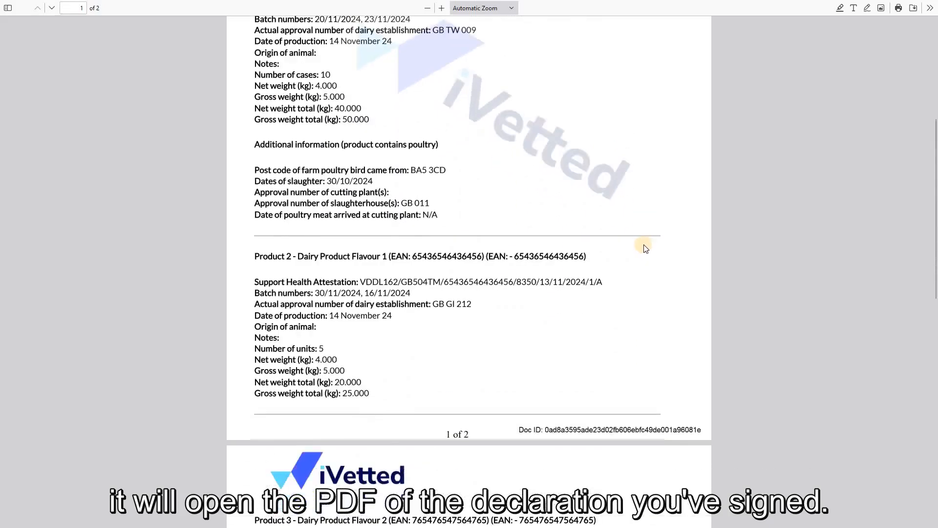
scroll(645, 247, down, 4)
scroll(689, 237, down, 2)
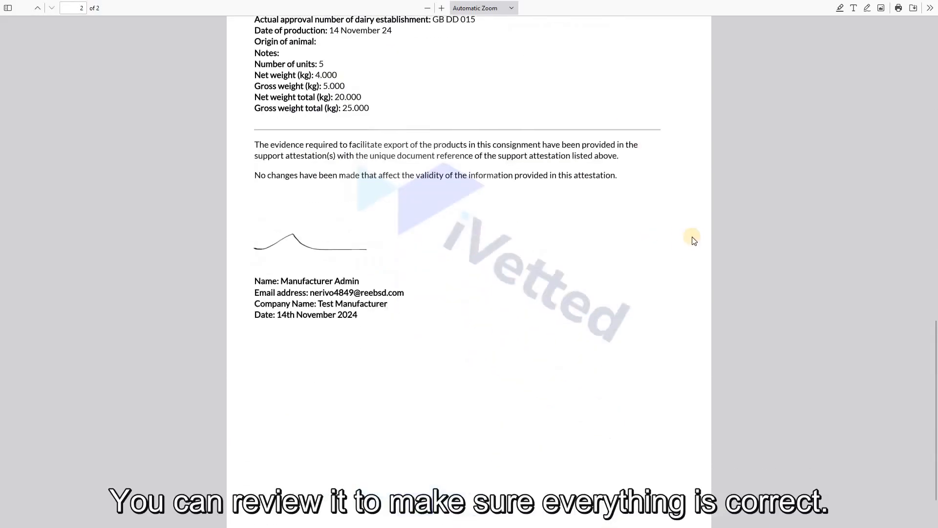
scroll(767, 184, down, 2)
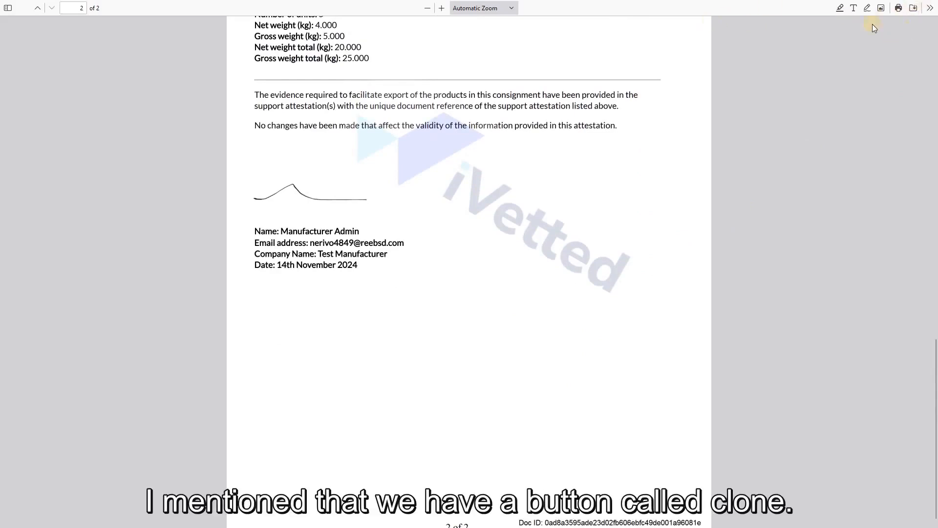
Step: Clone the second listed daily attestation and set the copy's Delivery Date to Export Depot to 17 November 2024
click(211, 13)
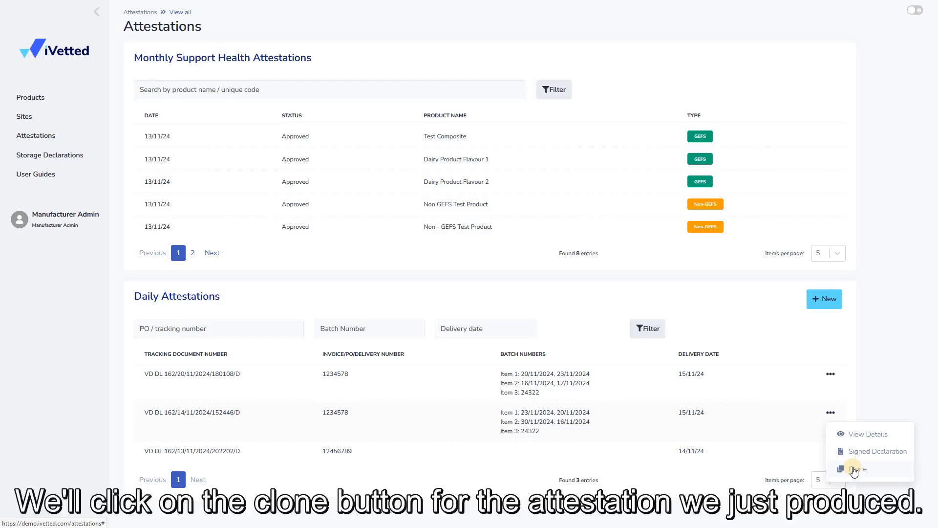
click(853, 469)
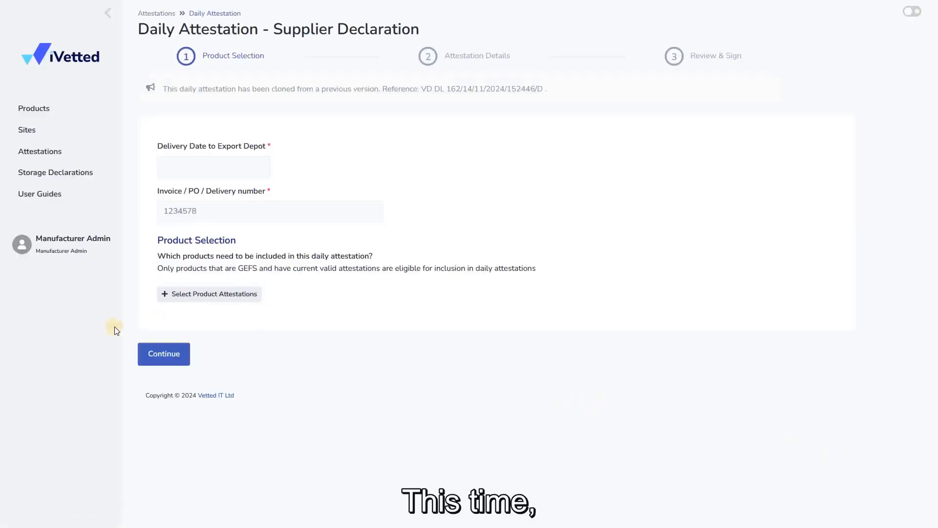
click(179, 161)
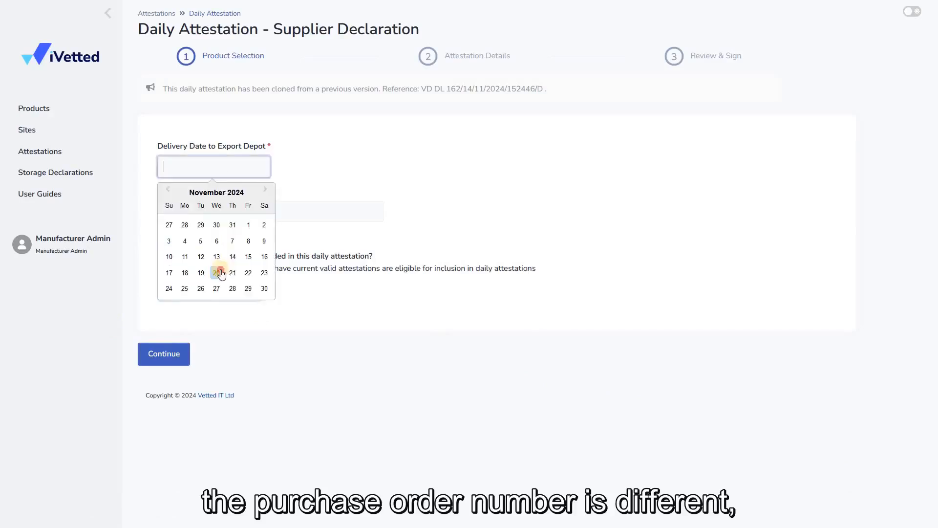
drag(221, 274, 209, 244)
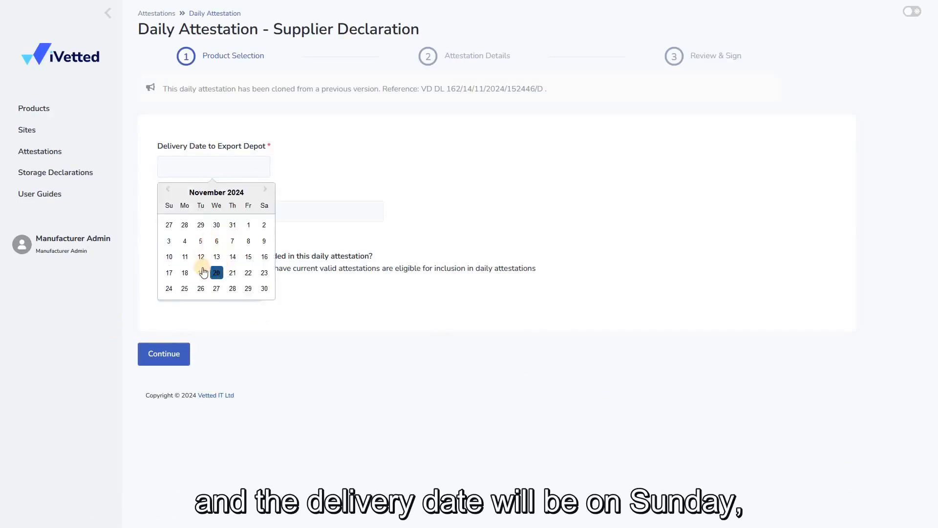
click(168, 272)
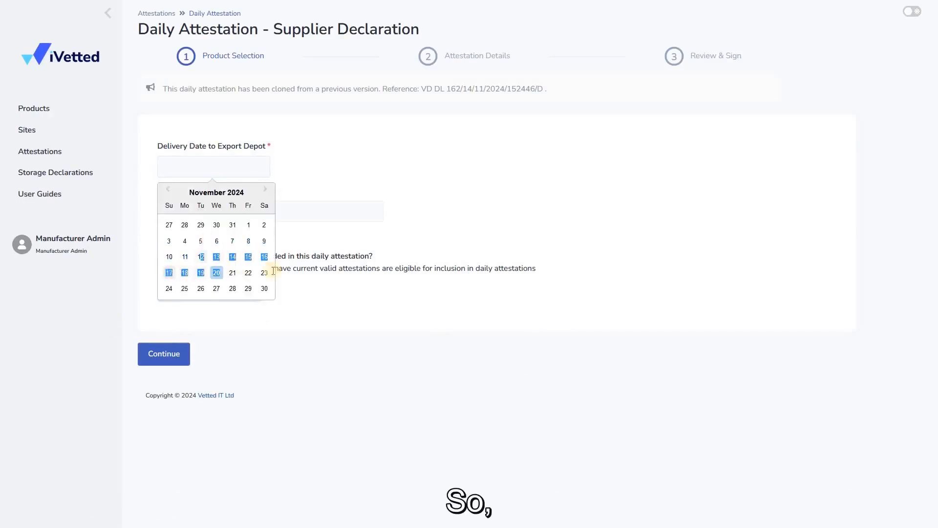
scroll(309, 382, down, 1)
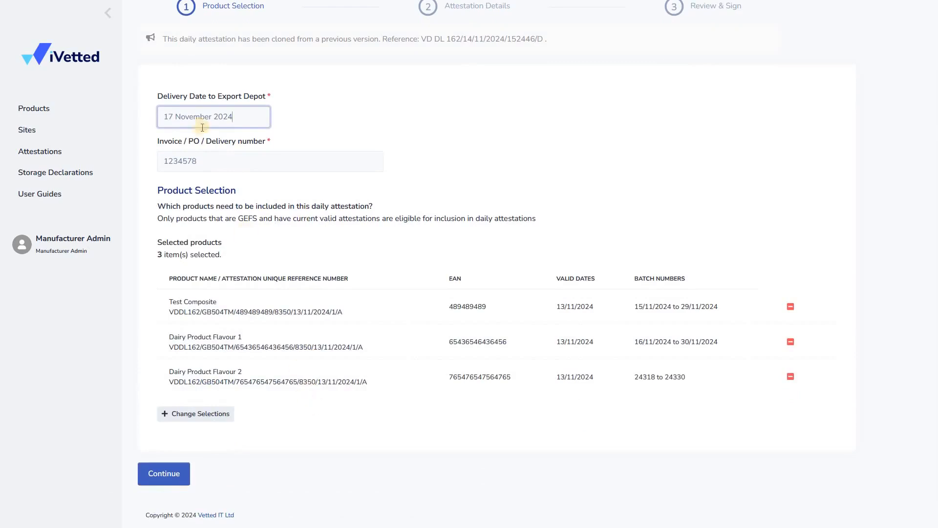
Step: Add two extra digits to the end of the Invoice / PO / Delivery number and check the delivery date
click(218, 160)
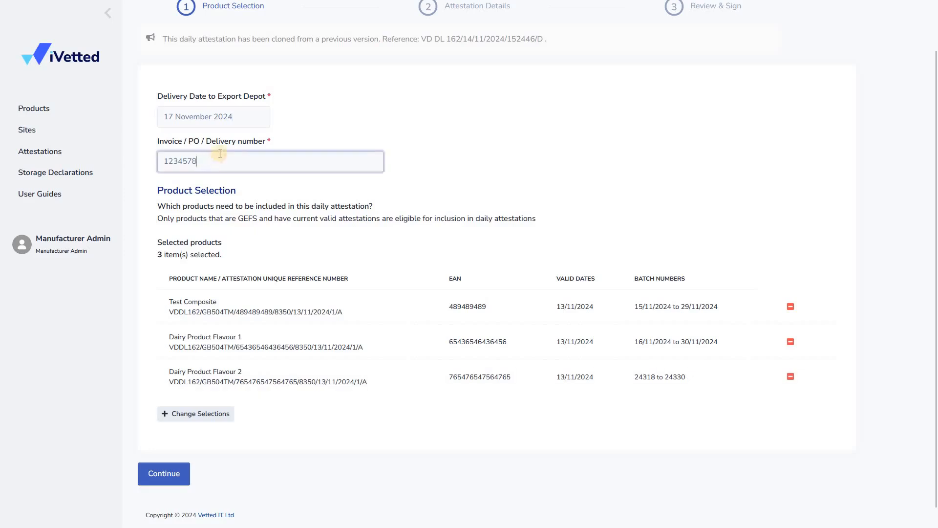
text(12)
click(234, 121)
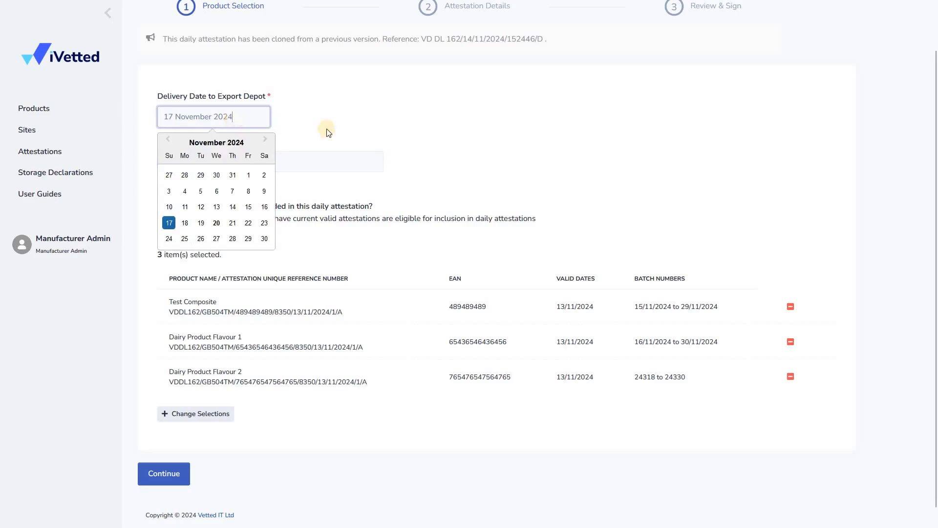
click(400, 230)
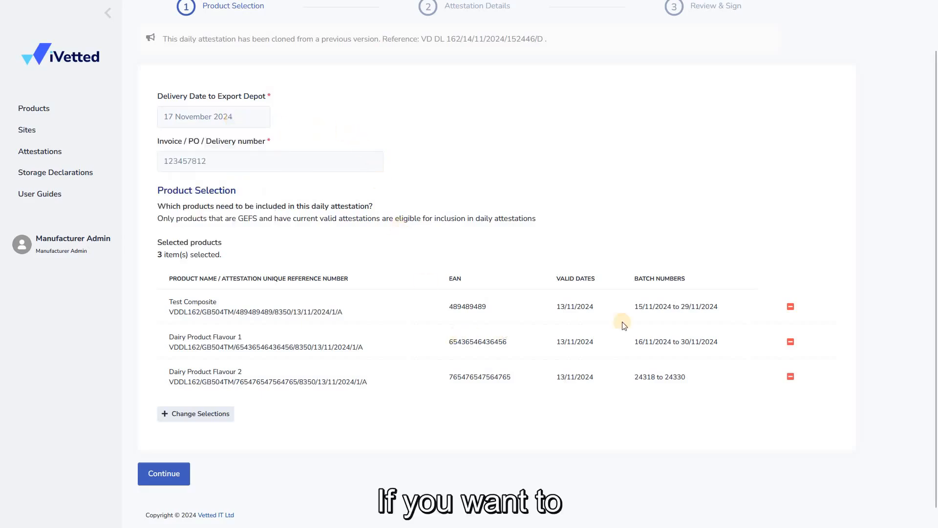
Step: Check the product selection, keep the three cloned products and continue to the Attestation Details stage
scroll(562, 323, down, 1)
click(179, 398)
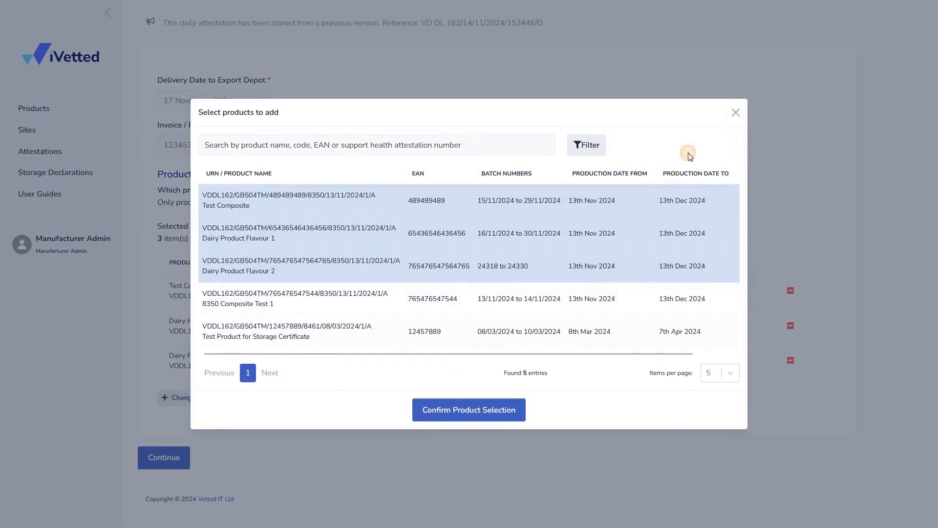
click(736, 113)
click(183, 459)
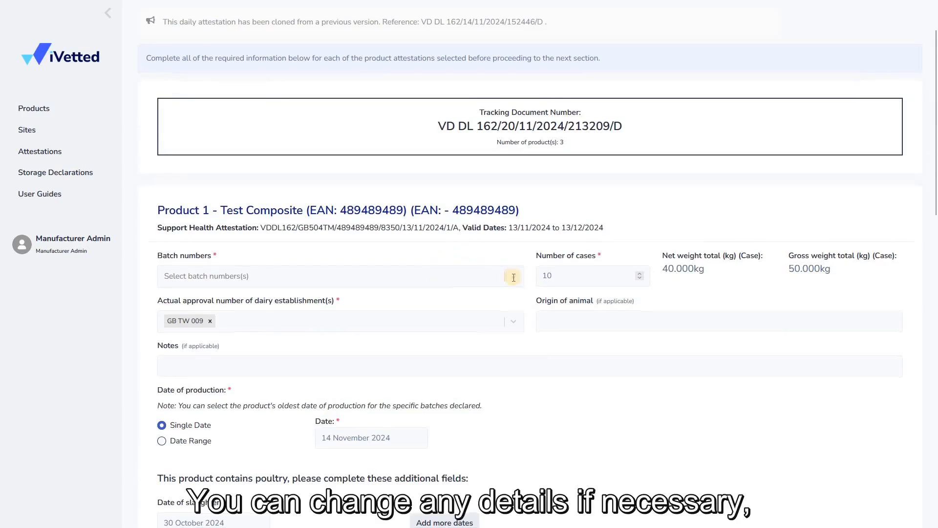
Step: Select 18/11/2024 and one further batch number for Product 1, Test Composite
scroll(509, 275, down, 1)
click(352, 272)
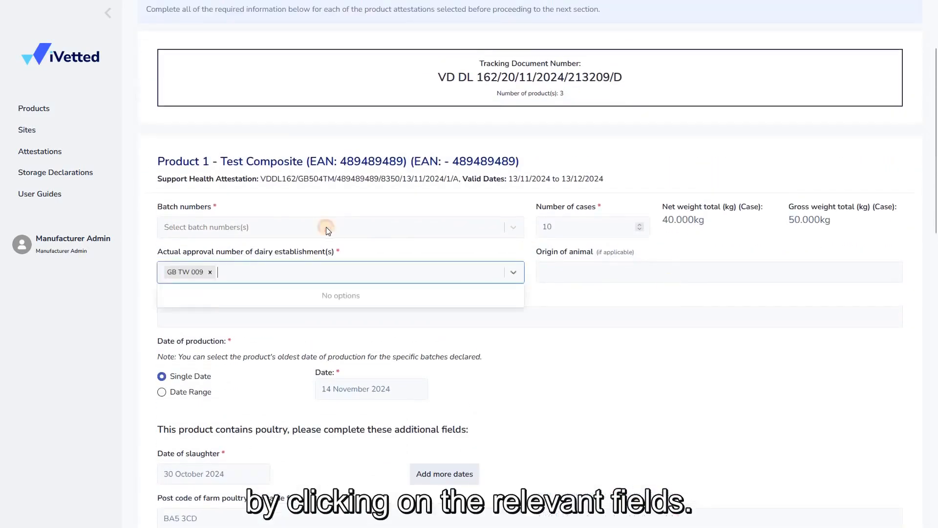
click(327, 227)
click(274, 229)
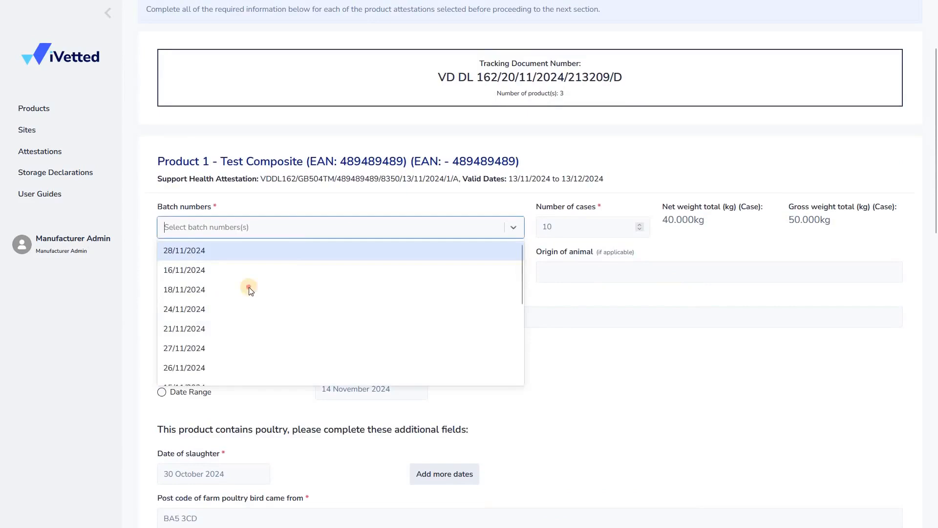
click(295, 291)
click(453, 230)
click(453, 289)
Step: Select batch numbers 30/11/2024 and 25/11/2024 for Product 2, Dairy Product Flavour 1
scroll(701, 219, down, 4)
scroll(703, 218, down, 1)
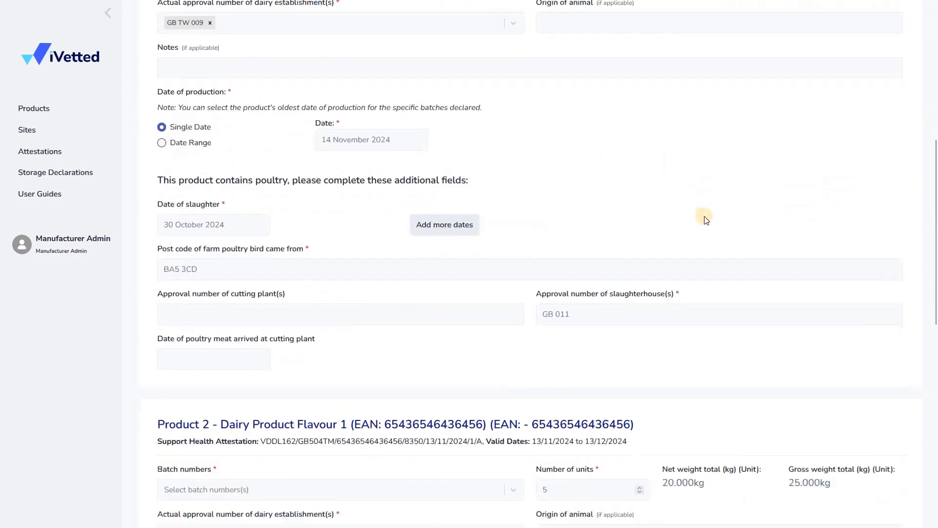
scroll(245, 205, down, 6)
click(294, 196)
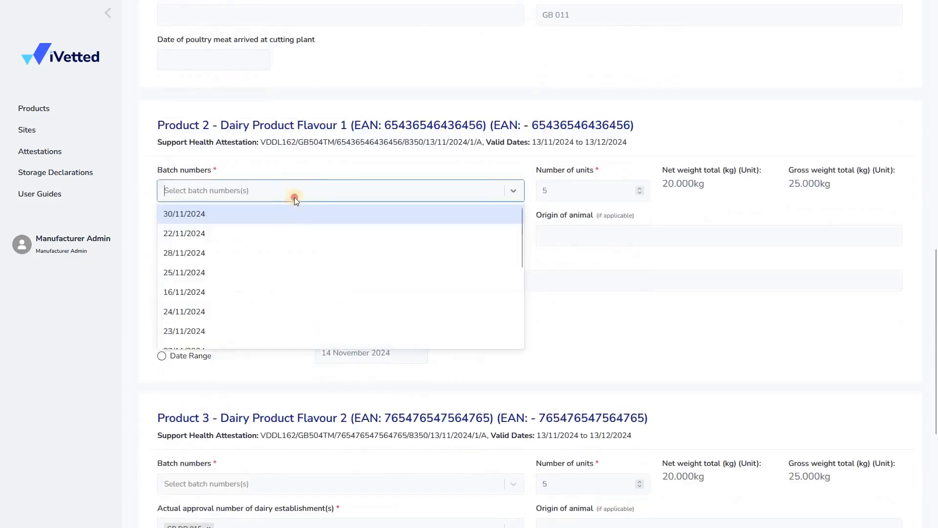
click(293, 214)
key(Down)
key(Return)
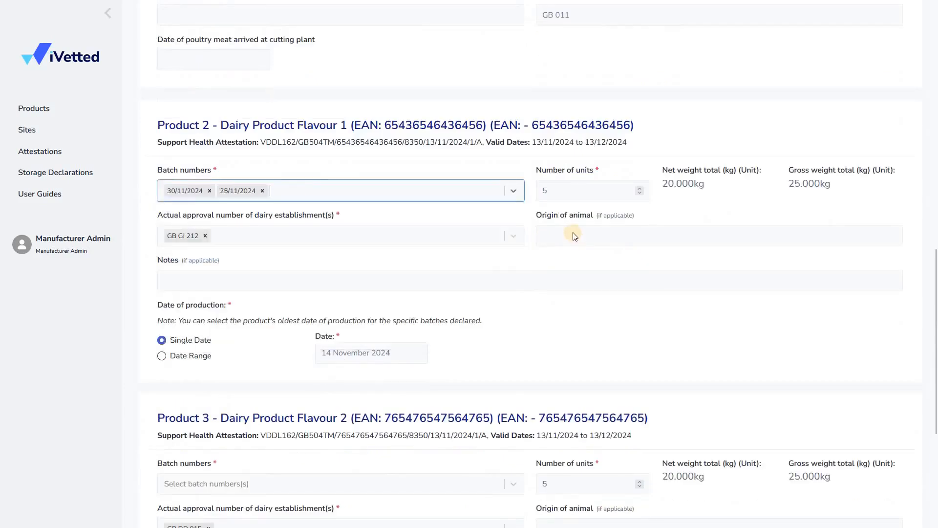
Step: Select batch numbers 24323 and 24324 for Product 3, Dairy Product Flavour 2, and continue to the Review & Sign stage
scroll(293, 293, down, 5)
click(236, 248)
key(Down)
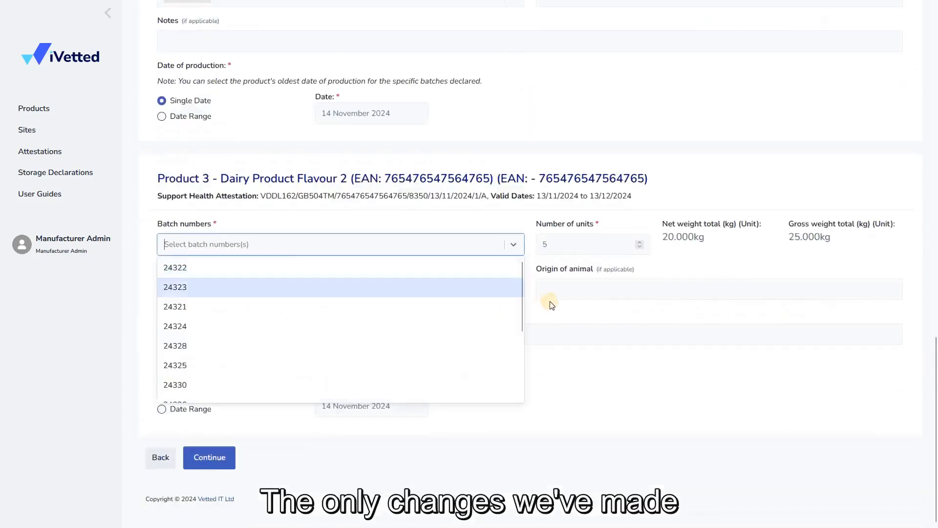
key(Return)
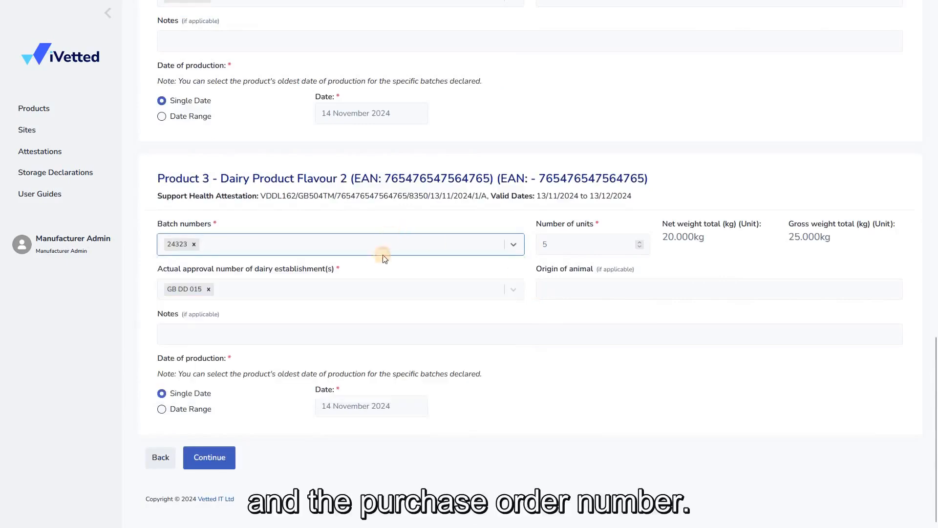
key(Down)
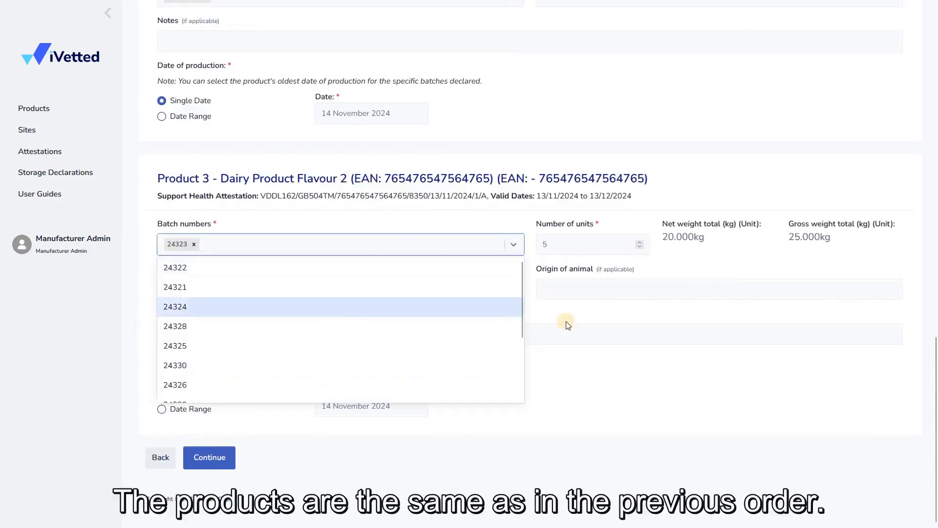
key(Return)
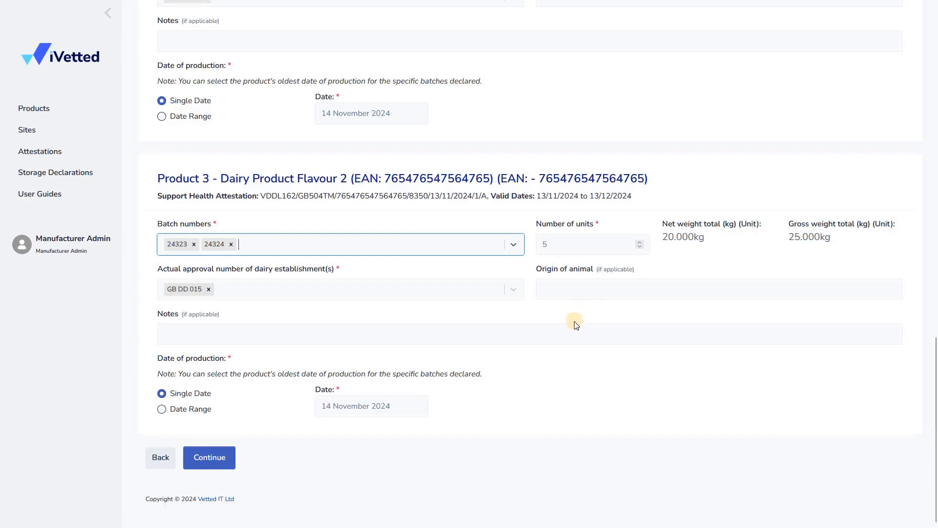
click(209, 457)
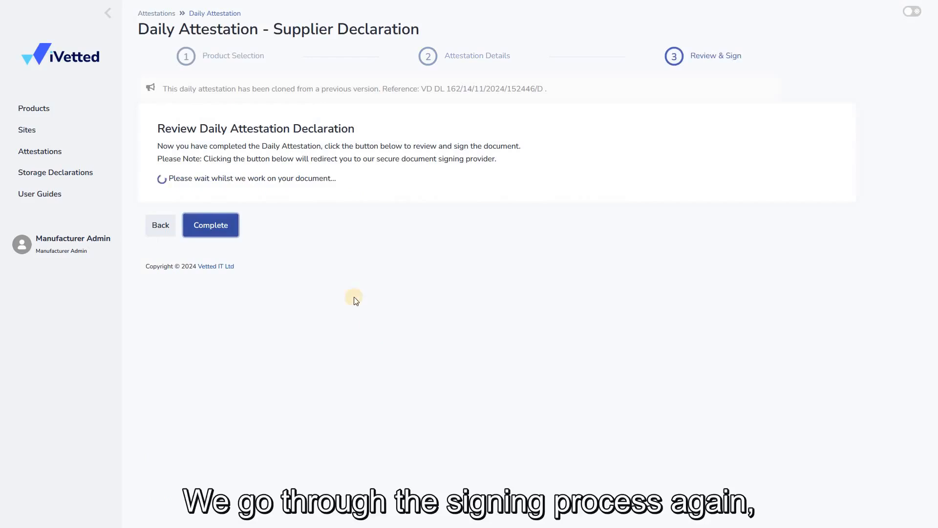
Step: Open the cloned daily attestation for signing and read through the declaration down to its signature field
click(294, 182)
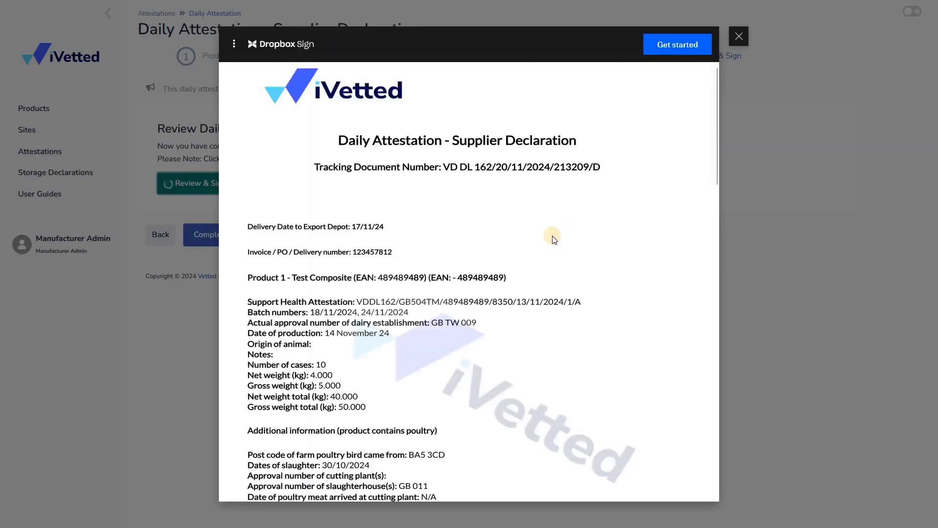
scroll(489, 256, down, 10)
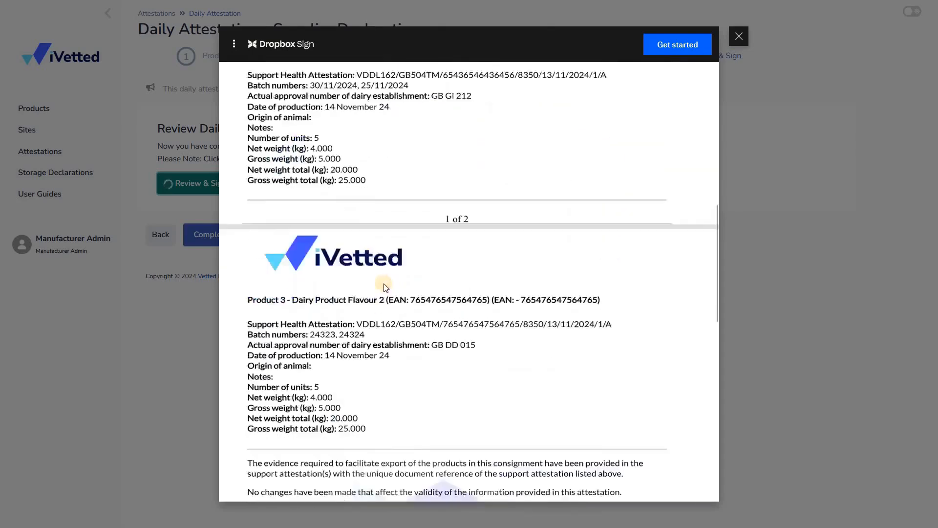
scroll(383, 284, down, 7)
scroll(309, 270, up, 1)
Step: Sign the declaration with a hand-drawn signature, insert it and agree to be legally bound by the document
click(328, 267)
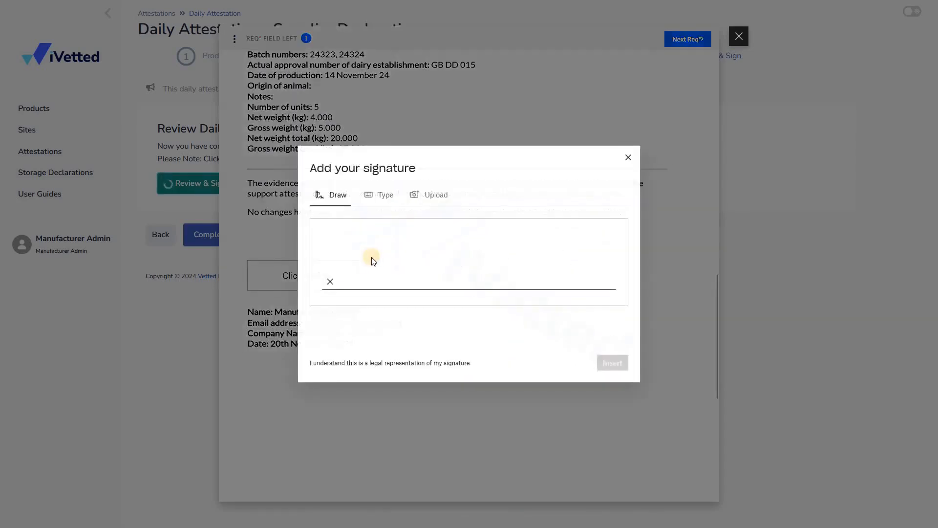
drag(371, 257, 585, 265)
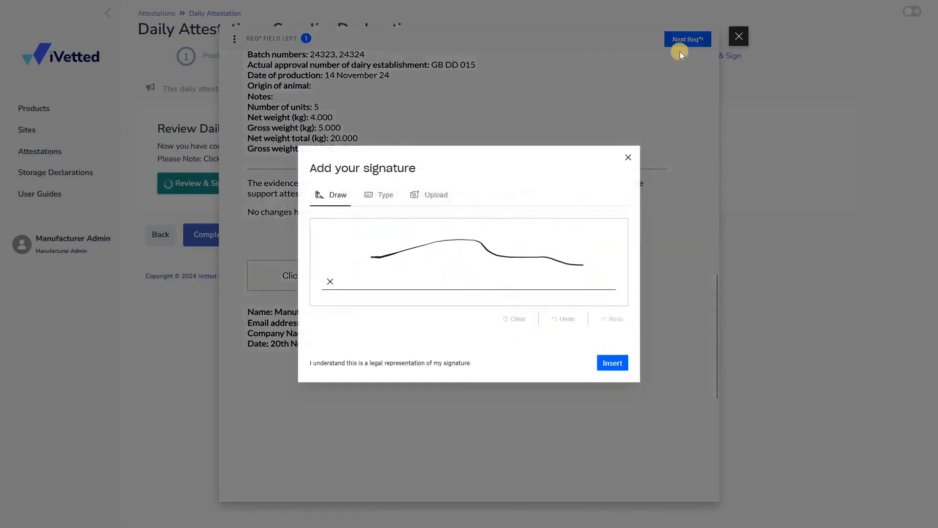
click(612, 363)
click(685, 44)
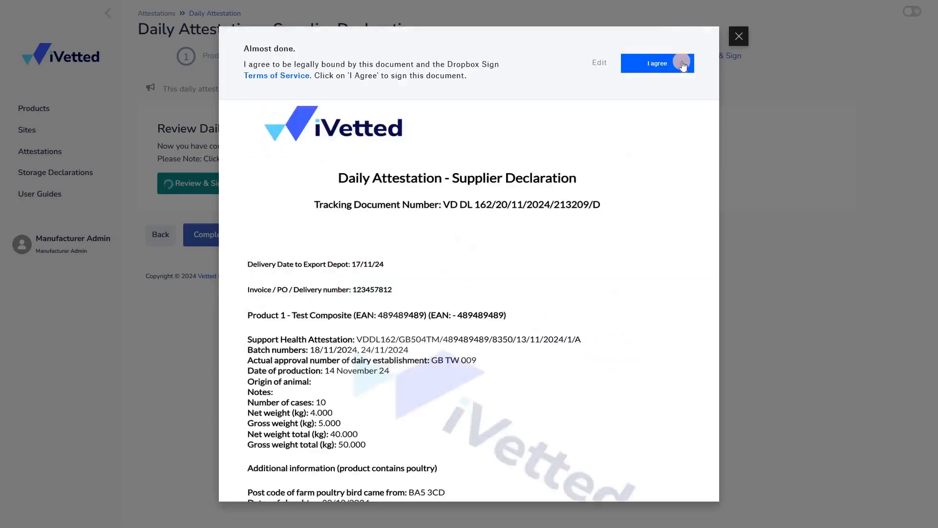
click(683, 64)
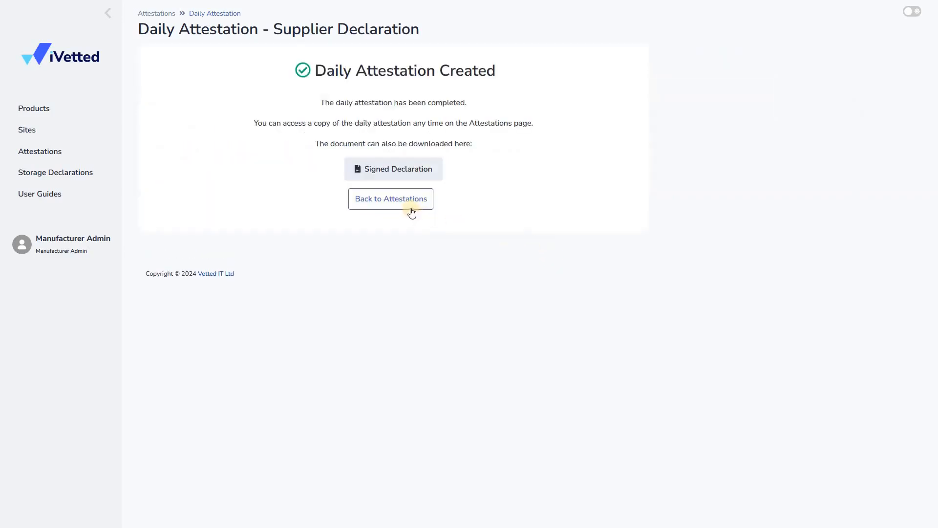
Step: Return to the attestations list and view the details of the daily attestation with delivery date 17/11/24
click(411, 210)
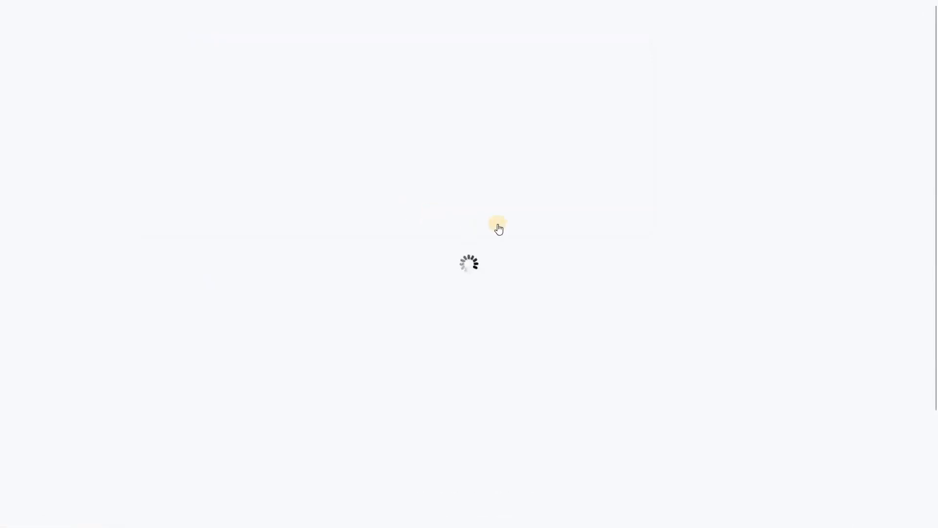
scroll(636, 268, down, 2)
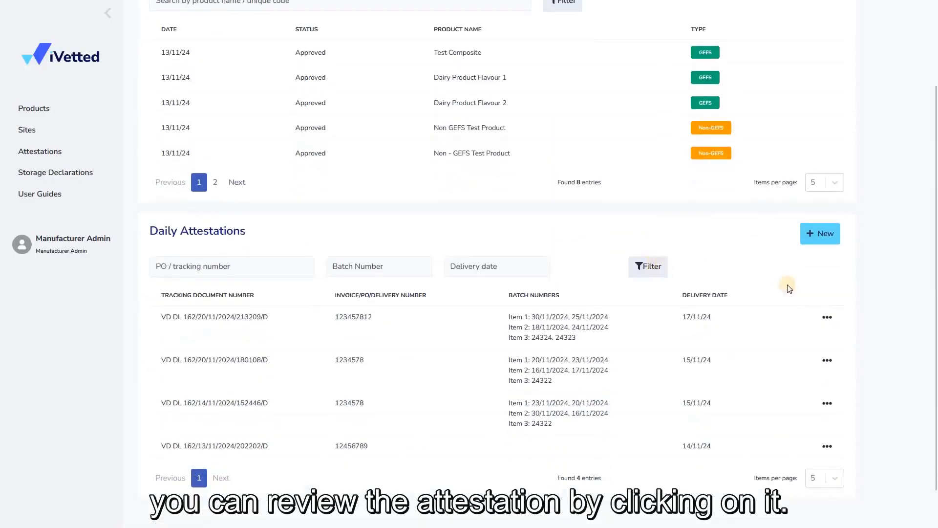
click(849, 339)
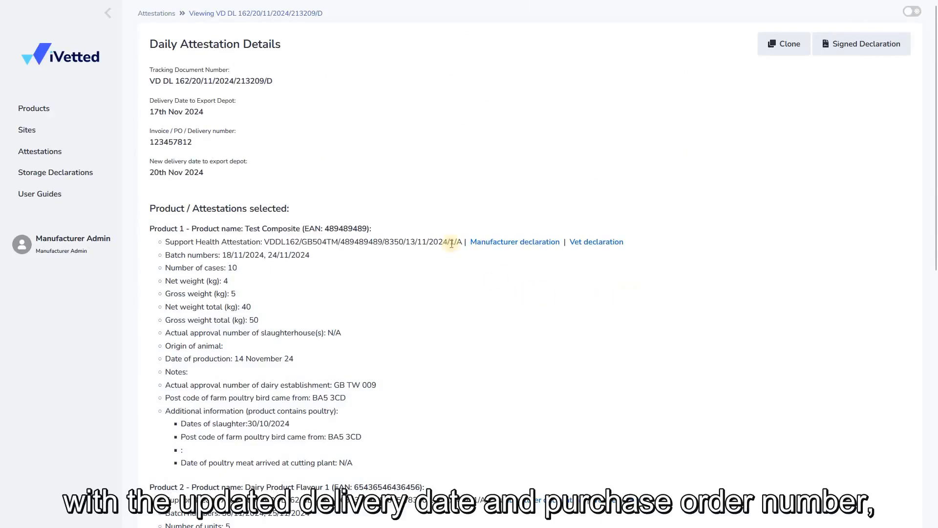
Step: Review the batch numbers, quantities, weights and approval details of all three products, and return to the attestations overview
scroll(429, 300, down, 1)
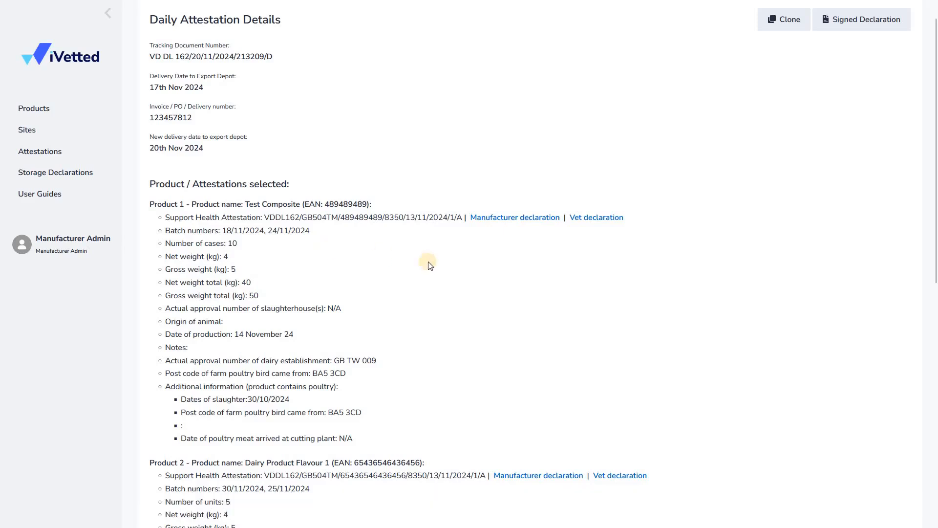
scroll(429, 264, down, 3)
scroll(428, 261, down, 3)
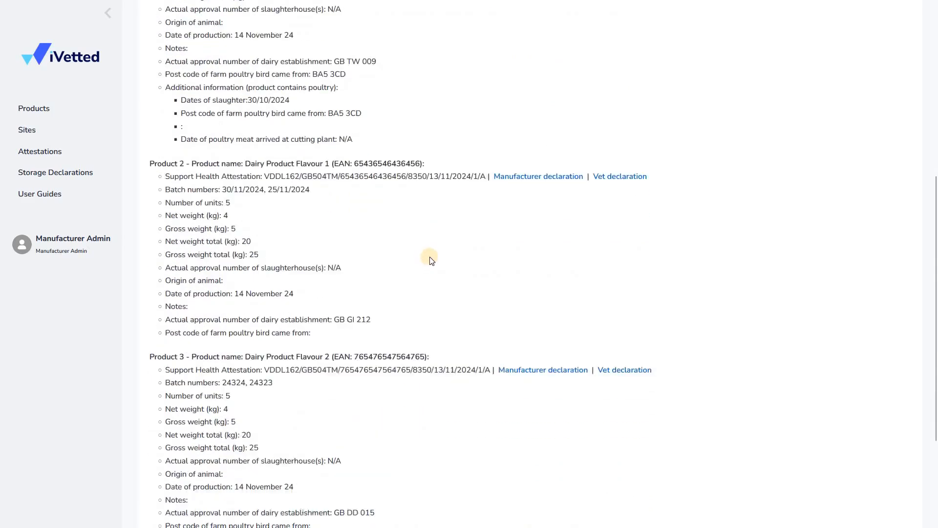
scroll(430, 258, down, 1)
click(41, 152)
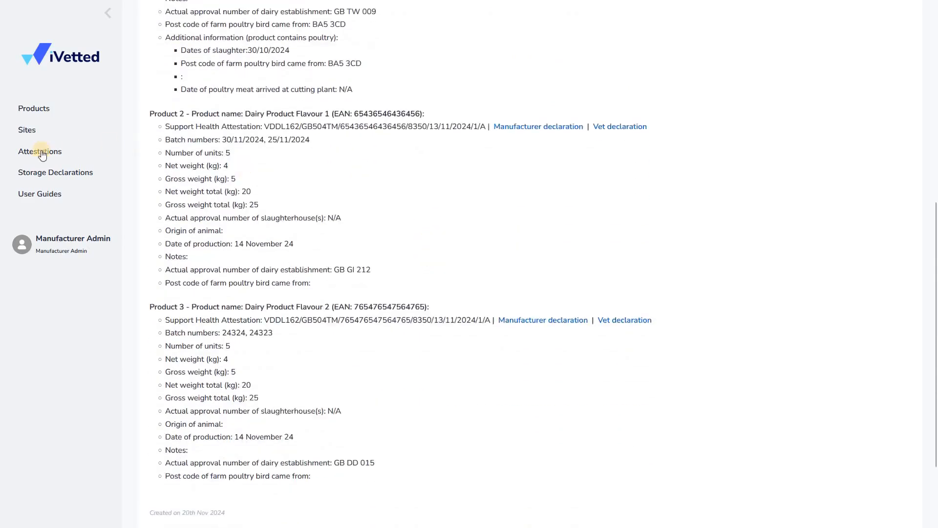